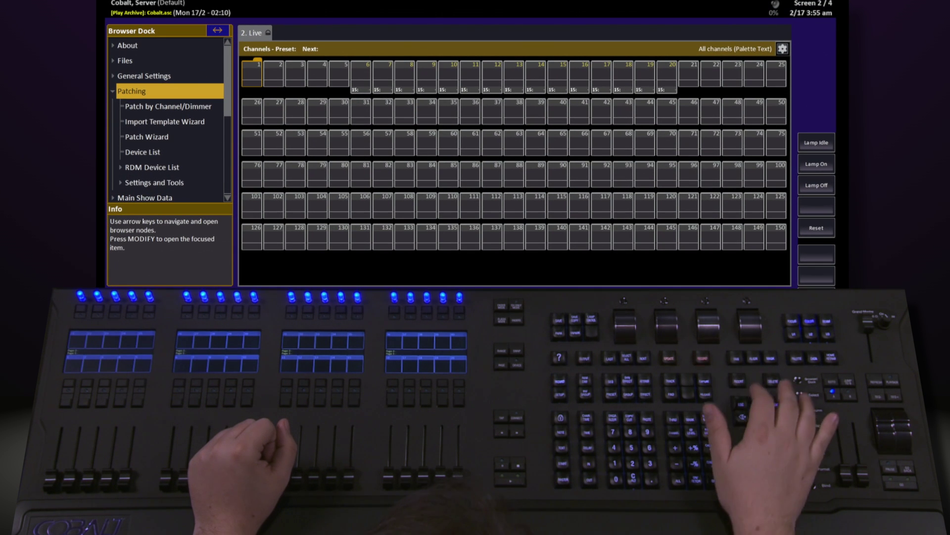
- Highlight Import Template Wizard under Patching in the Browser Dock and open it
key("Down")
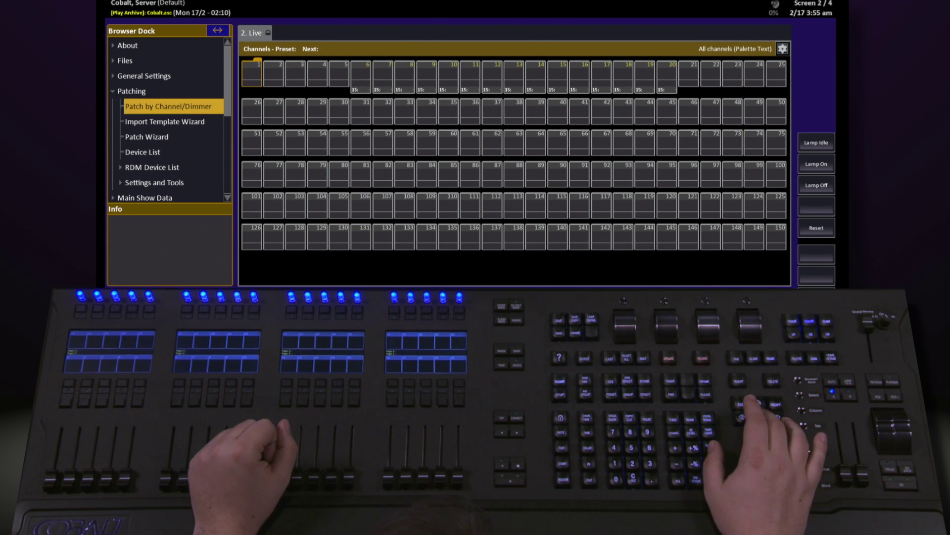
key("Down")
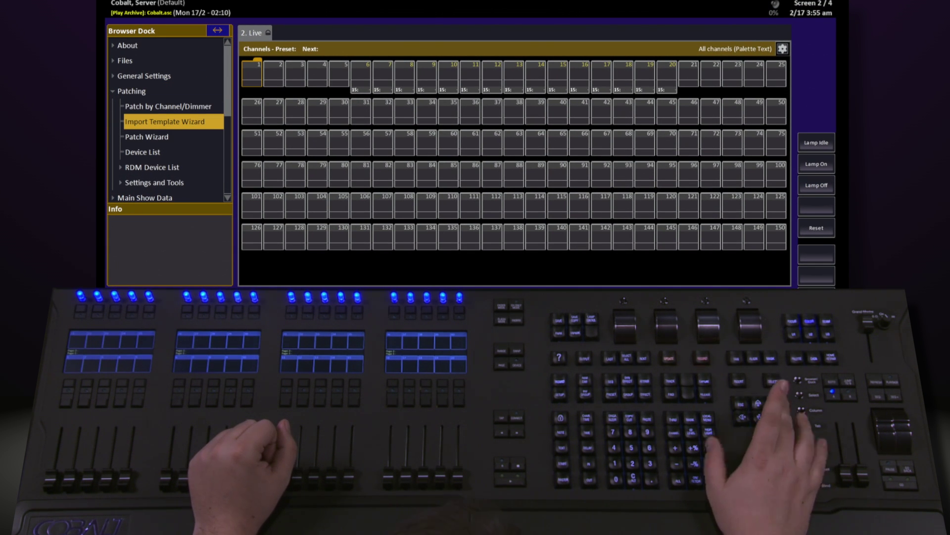
key("Return")
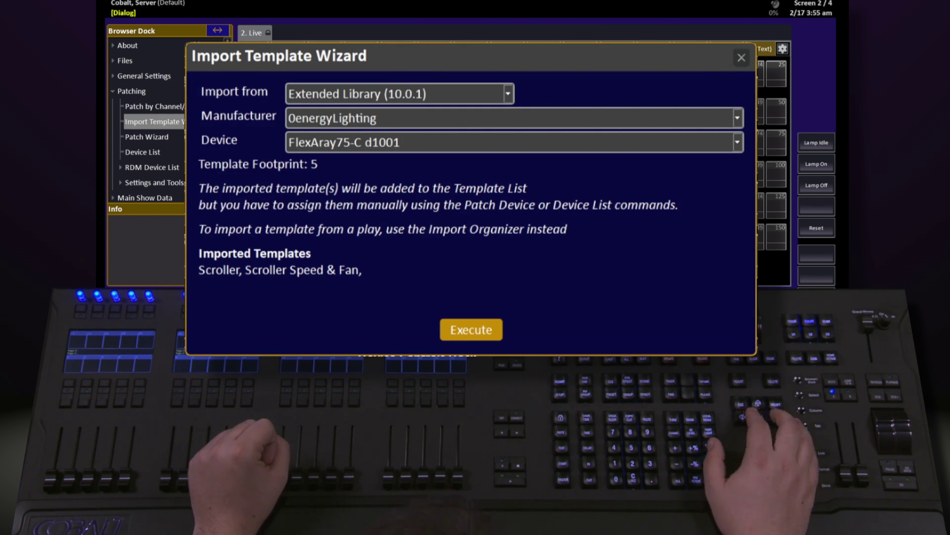
- Set the wizard's Import from source to Standard Library
key("Down")
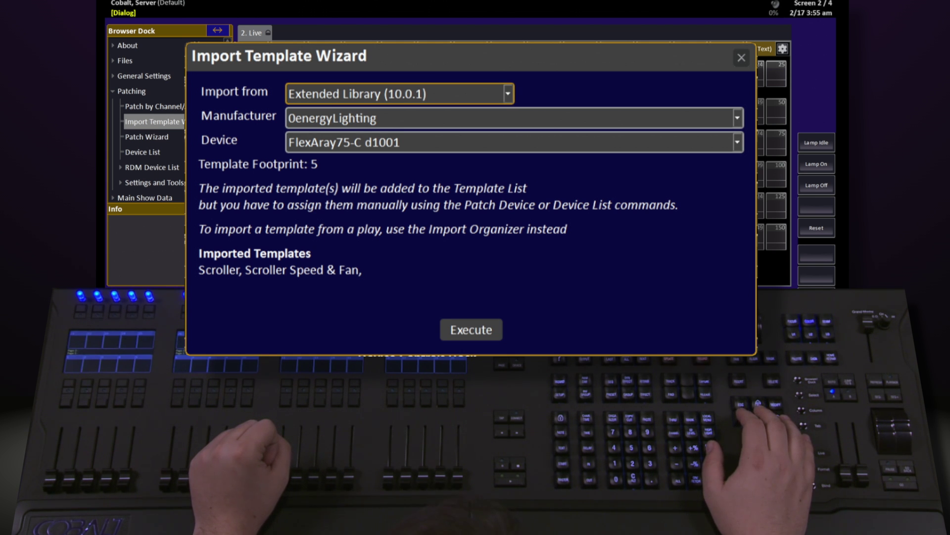
key("Return")
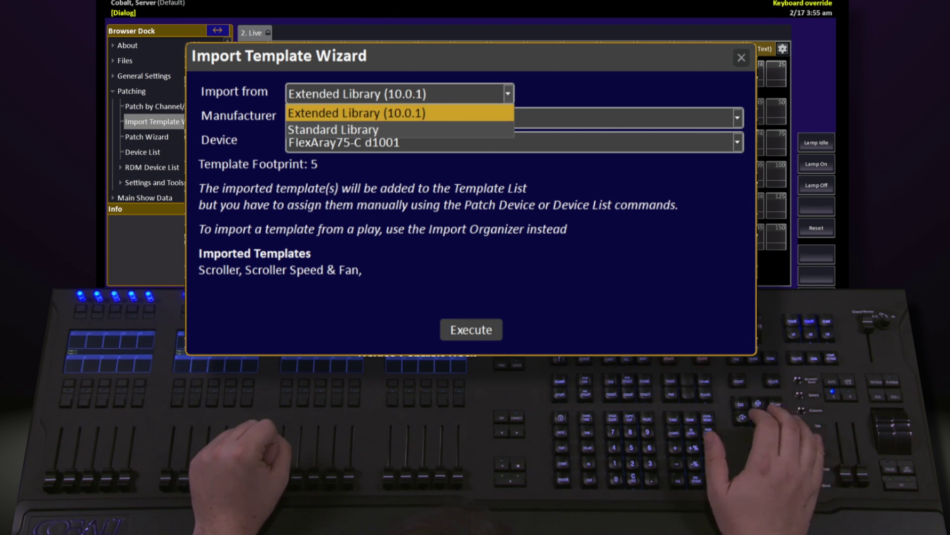
key("Down")
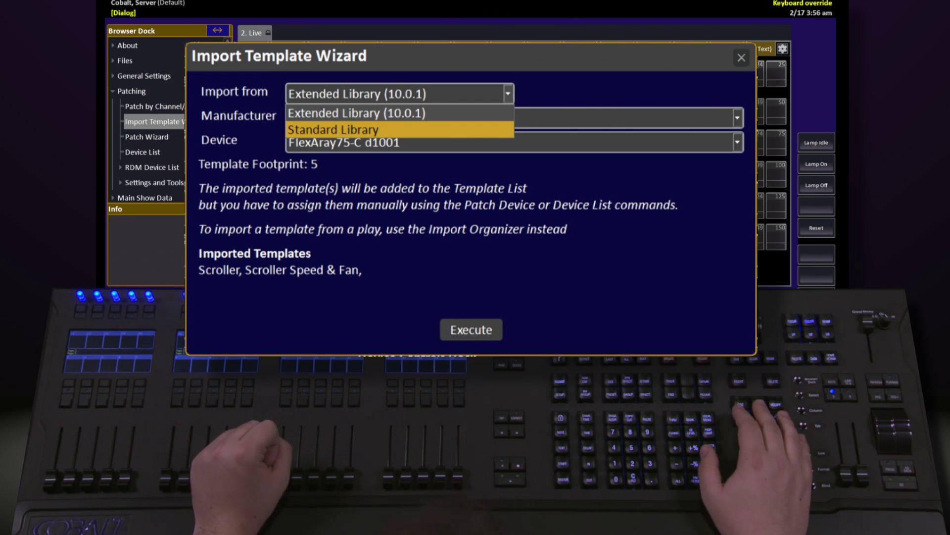
key("Return")
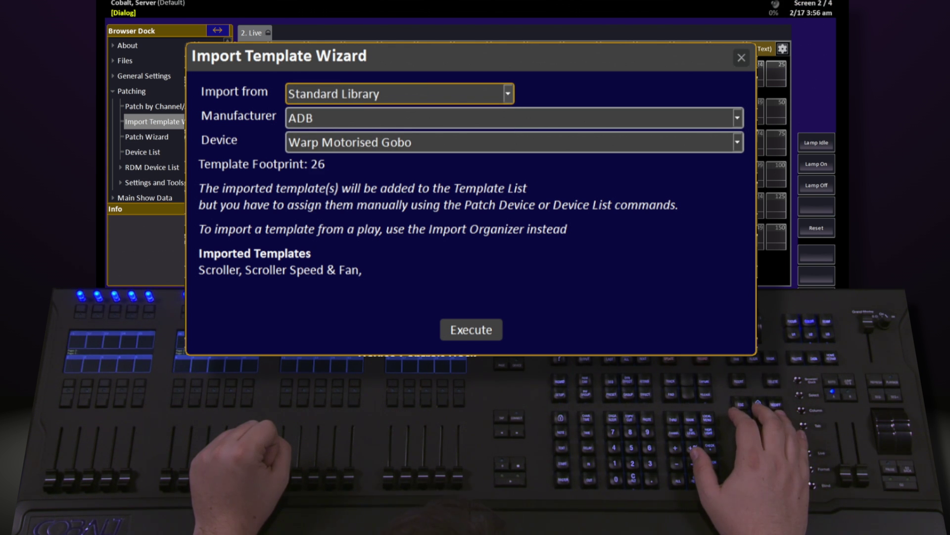
- Choose Generic from the Manufacturer list in the Import Template Wizard
key("Tab")
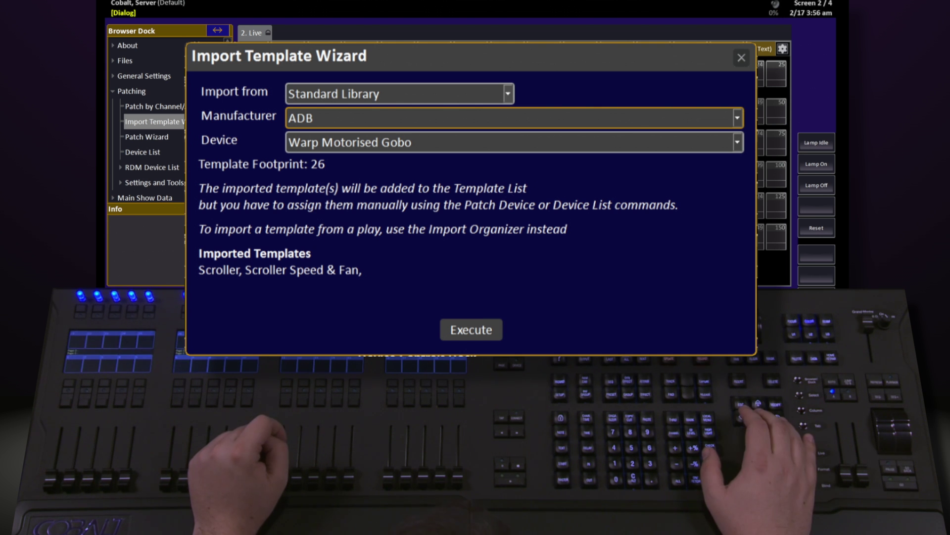
key("space")
key("Down")
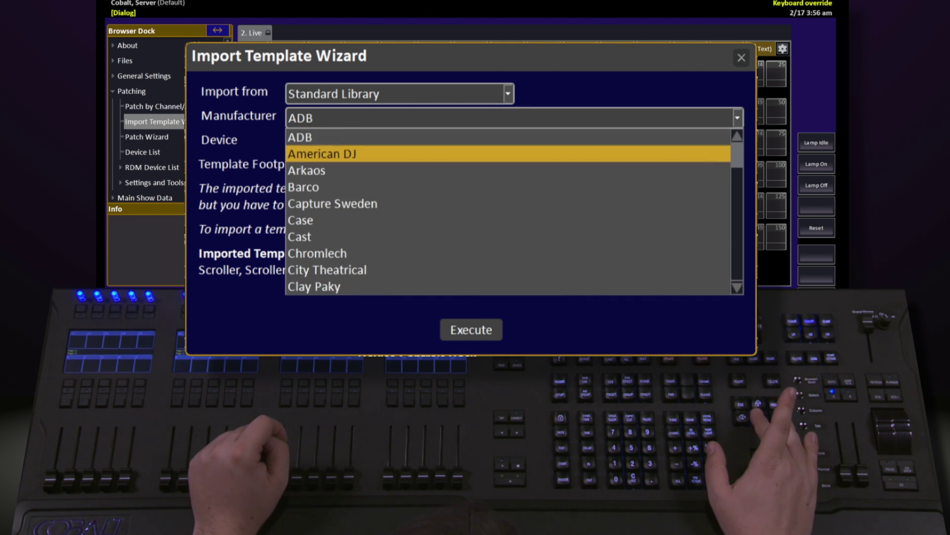
key("Down")
key("Down")
key("Down")
key("Down")
key("Down")
key("Down")
key("Down")
key("Down")
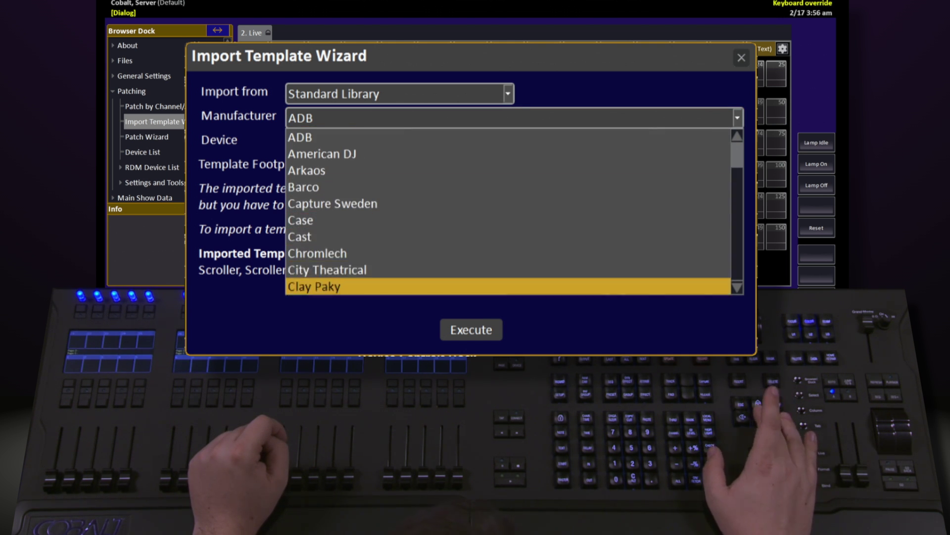
key("Down")
key("Down")
key("Down")
key("Down")
key("Down")
key("Down")
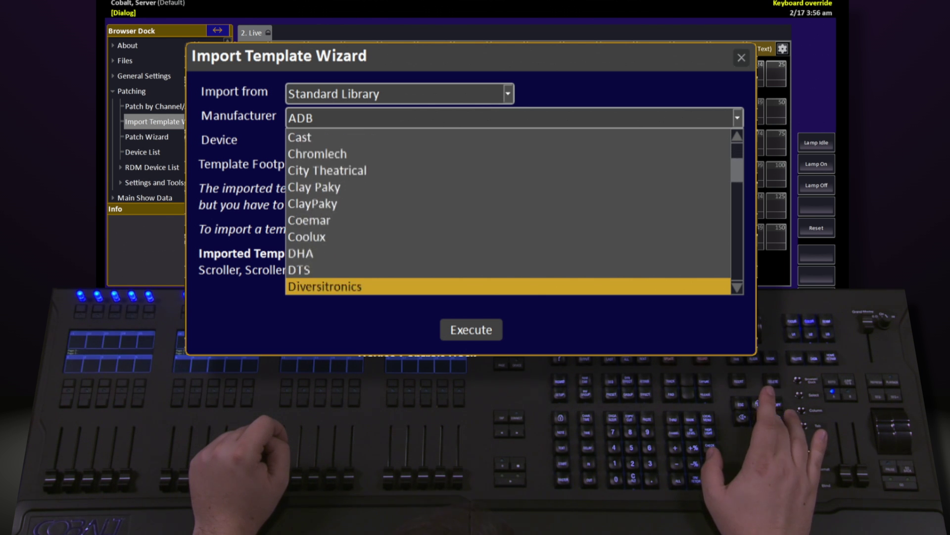
key("Down")
key("Down")
key("Down")
key("Down")
key("Down")
key("Down")
key("Down")
key("Down")
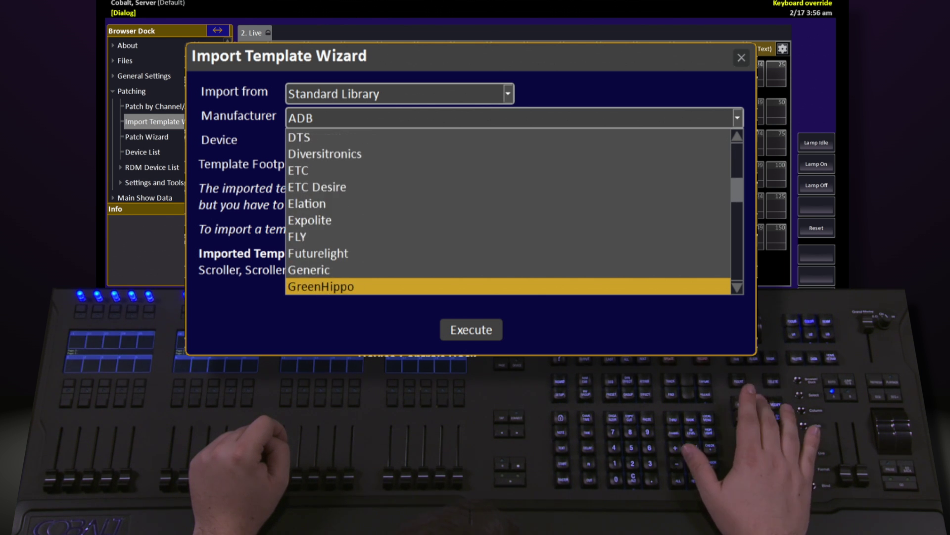
key("Up")
key("Return")
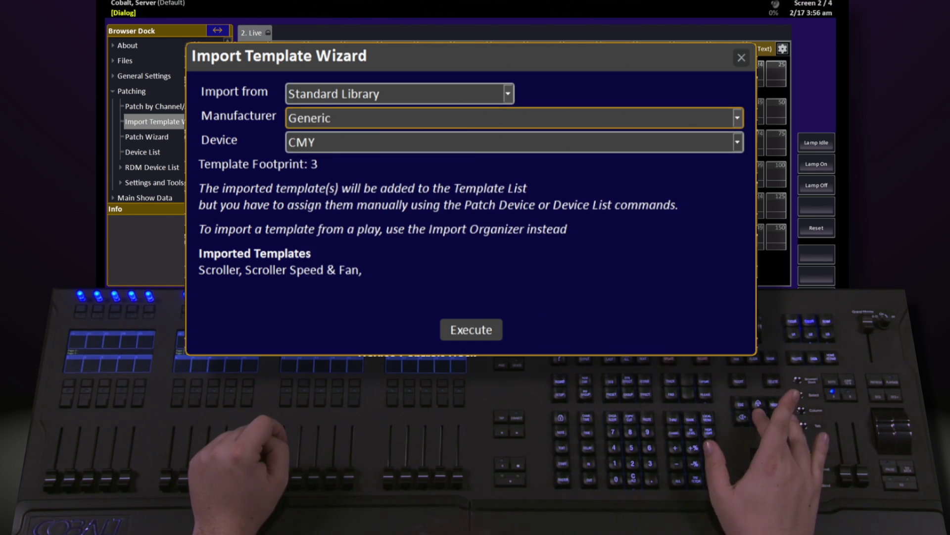
key("Tab")
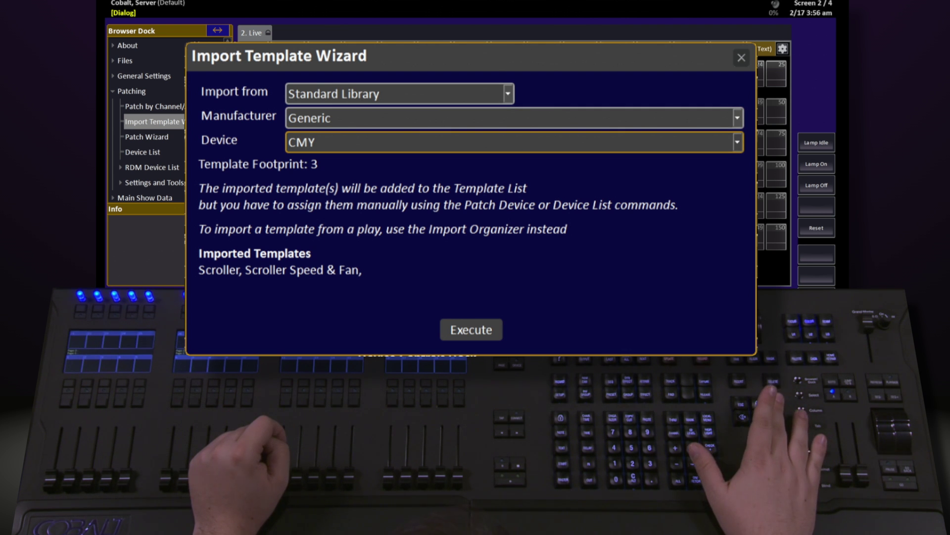
key("Return")
- Select the RGB device and execute the template import
key("Down")
key("Down")
key("Down")
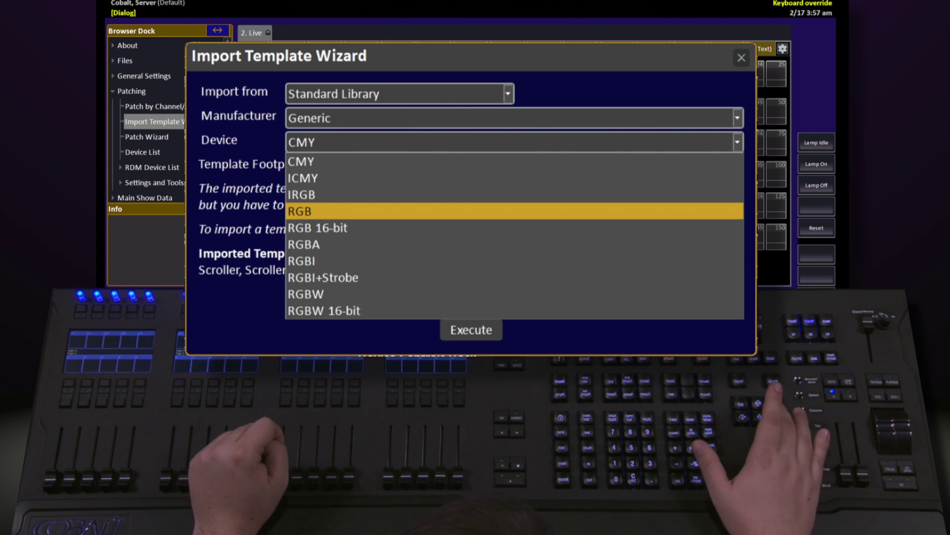
key("Return")
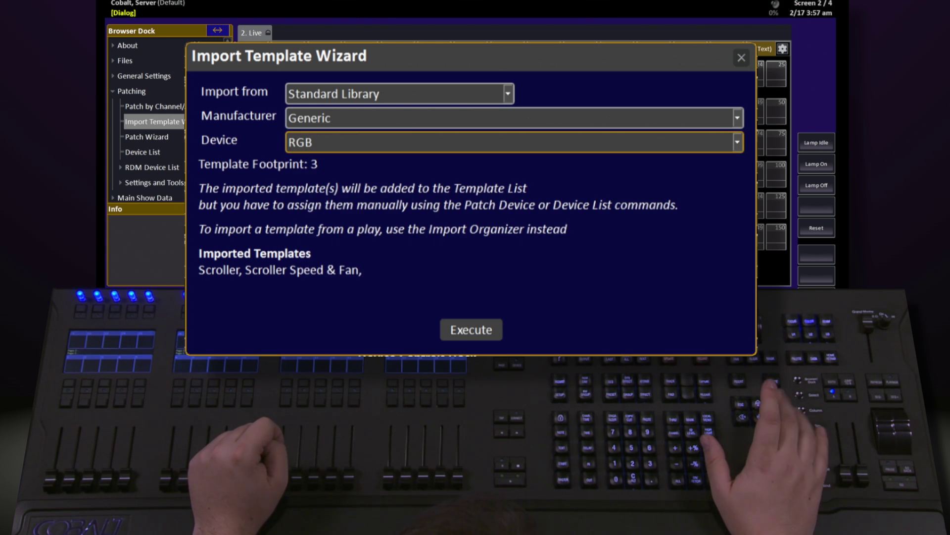
key("Tab")
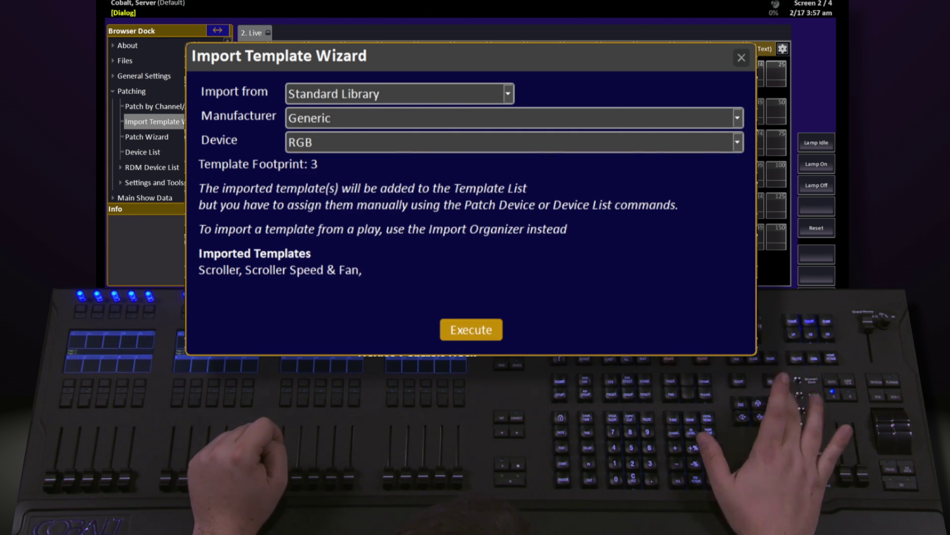
key("Return")
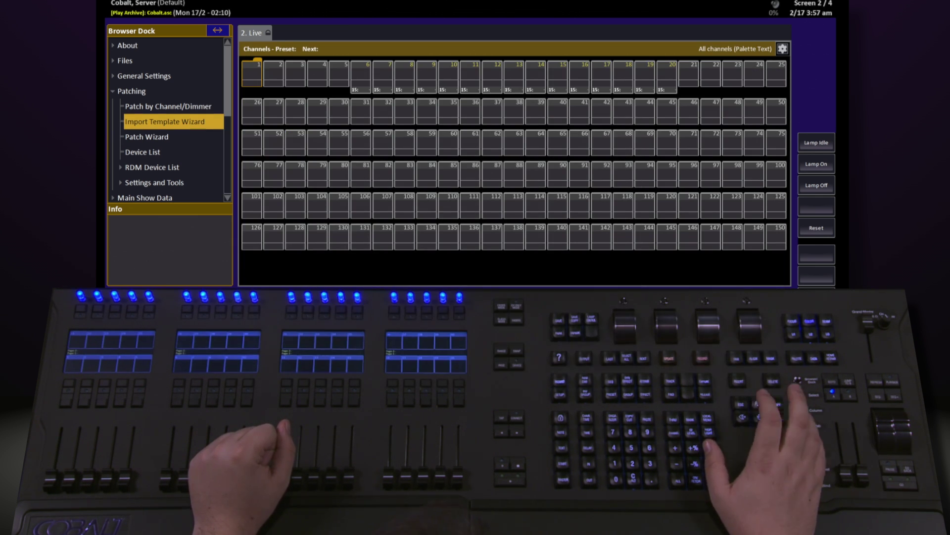
- Open the Patch Wizard from the Browser Dock on its Patch Device tab
key("Down")
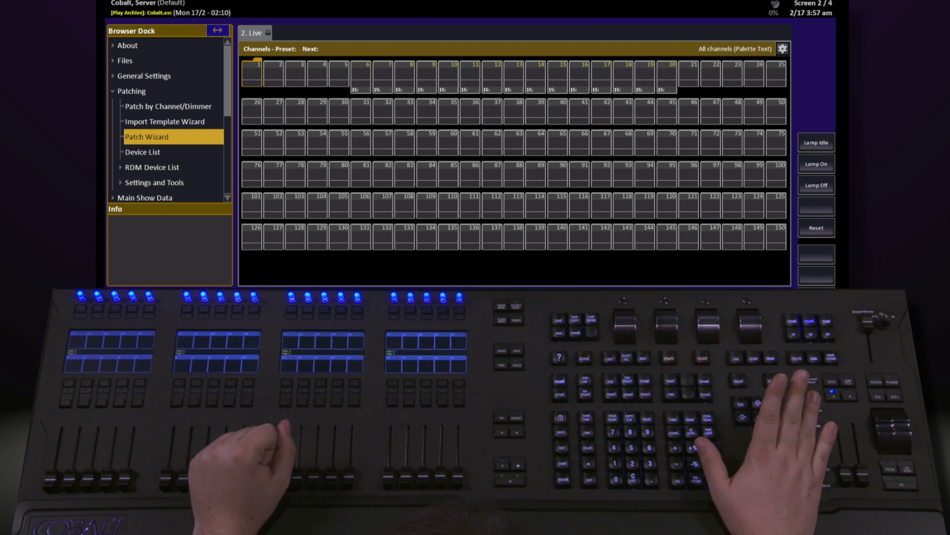
key("Return")
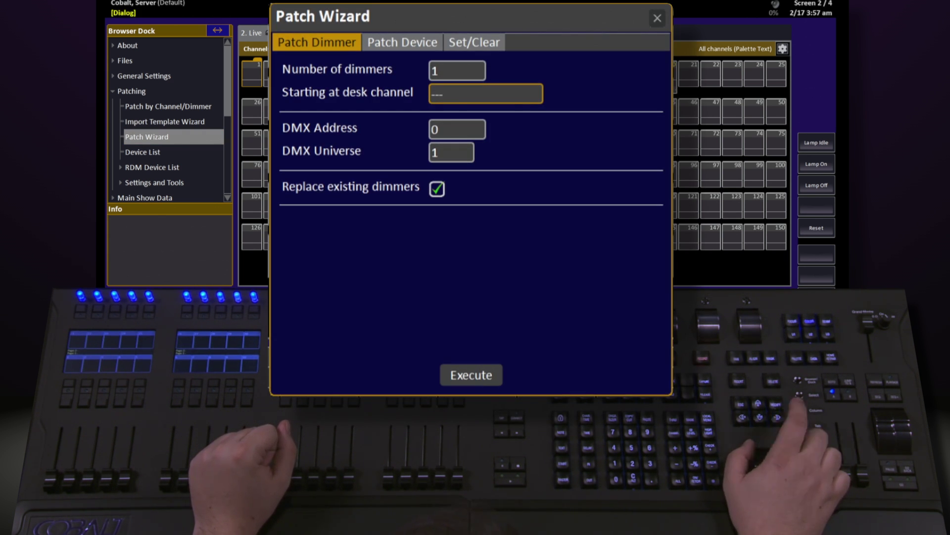
key("ctrl+Tab")
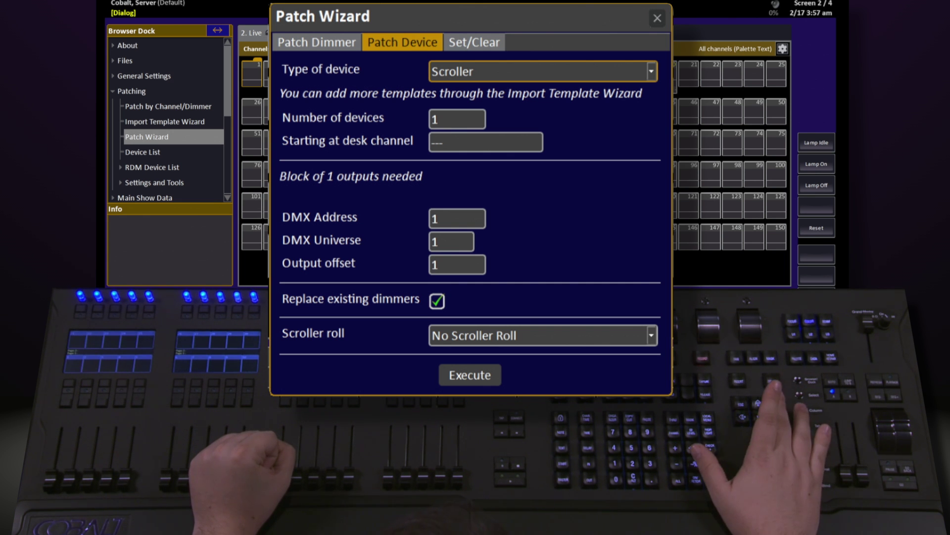
key("Return")
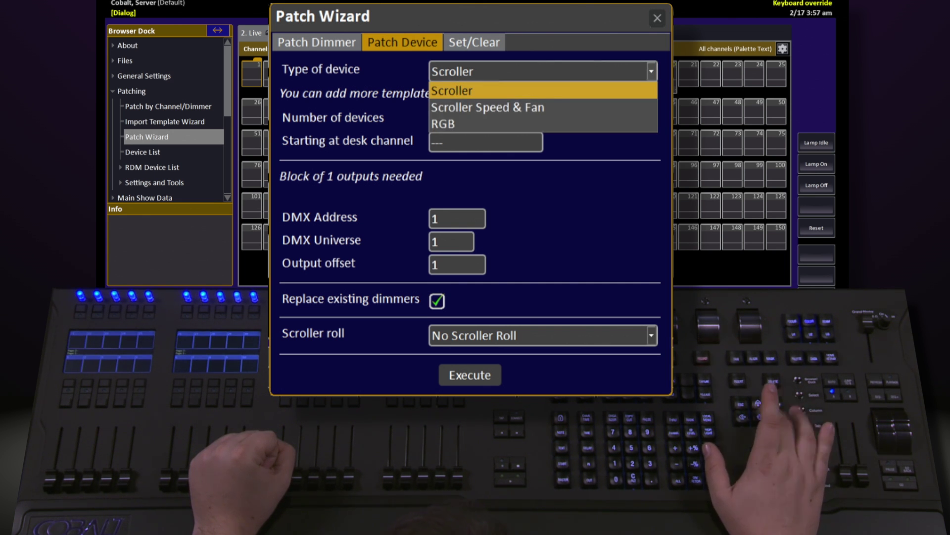
- Set Type of device to RGB, giving a 3-output block
key("Down")
key("Down")
key("Return")
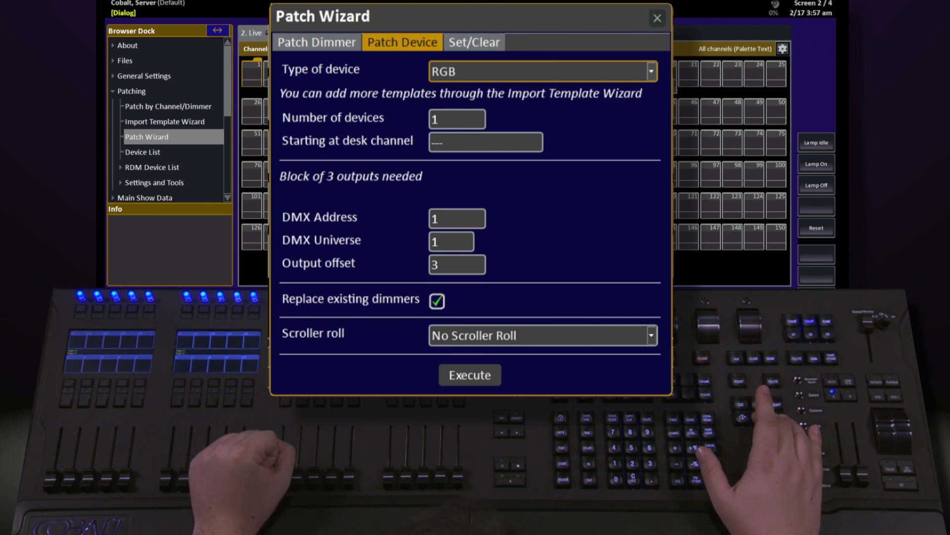
key("Tab")
key("Tab")
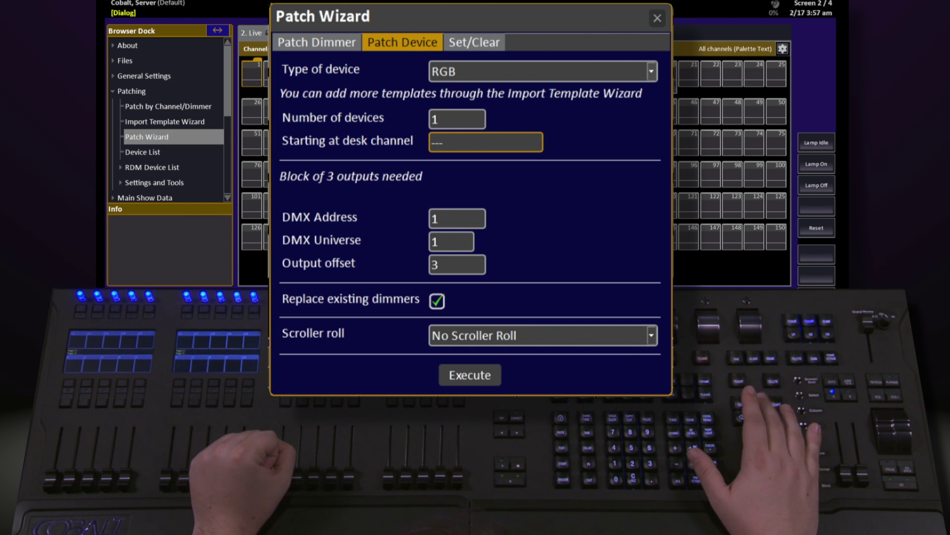
key("shift+Tab")
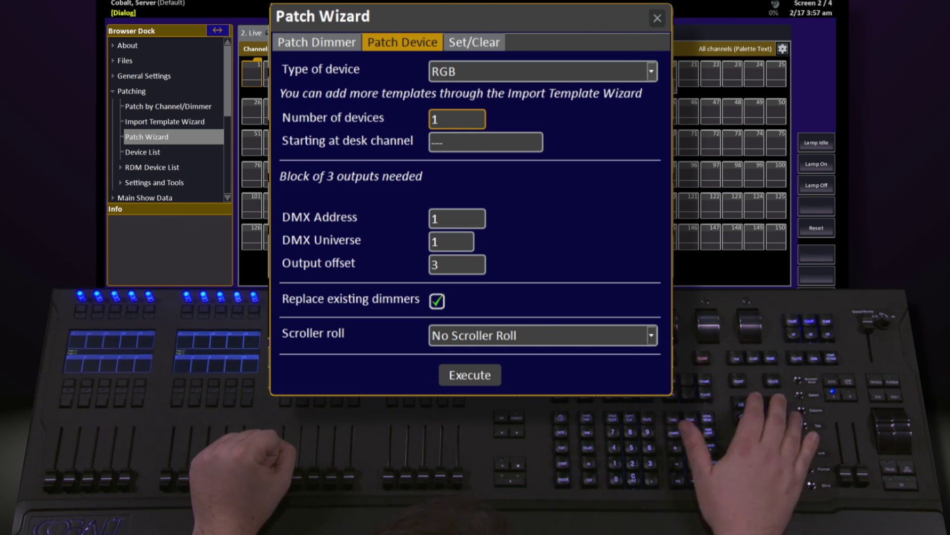
type("7")
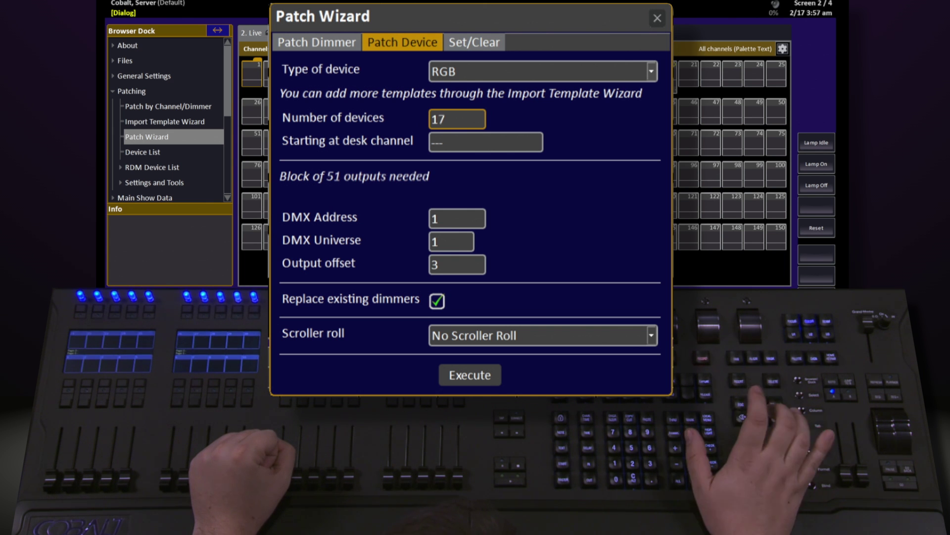
- Enter 17 devices, starting desk channel 36 and DMX address 101
key("Down")
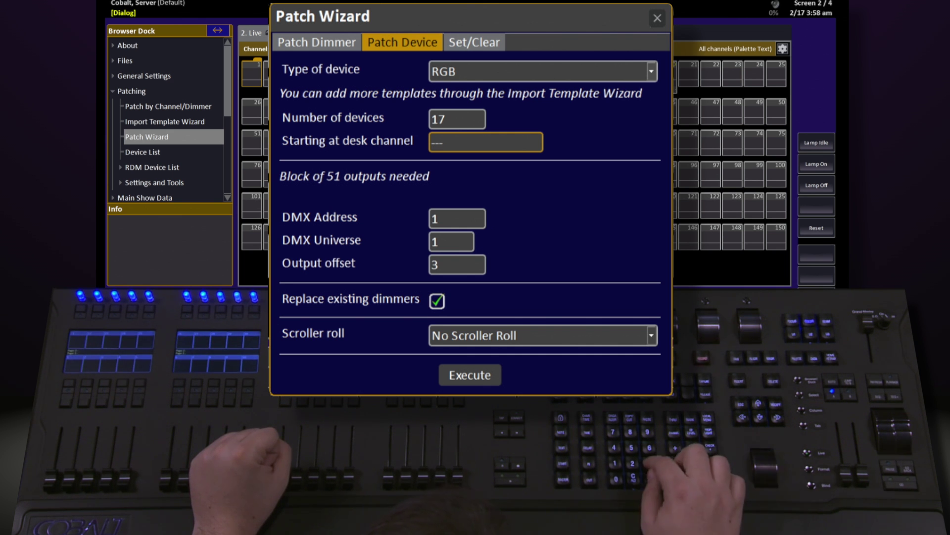
type("36")
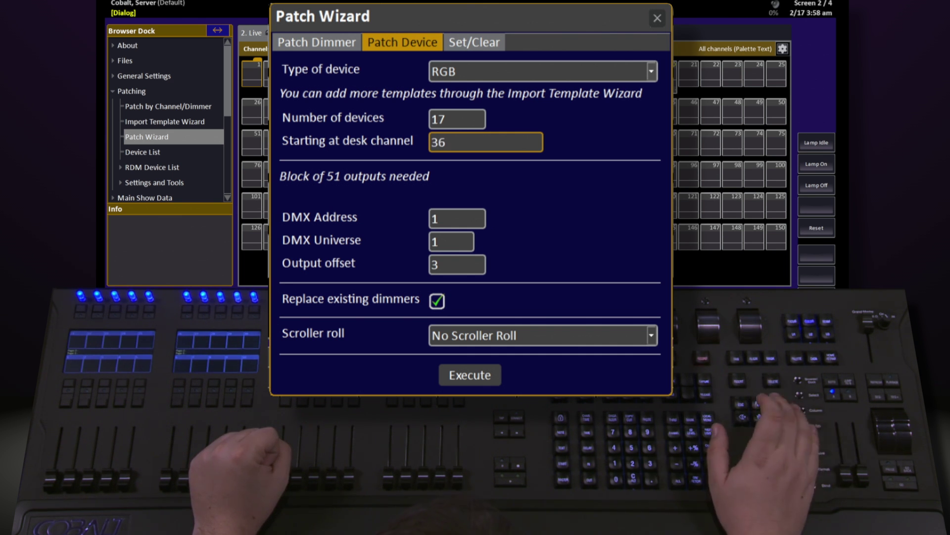
key("Down")
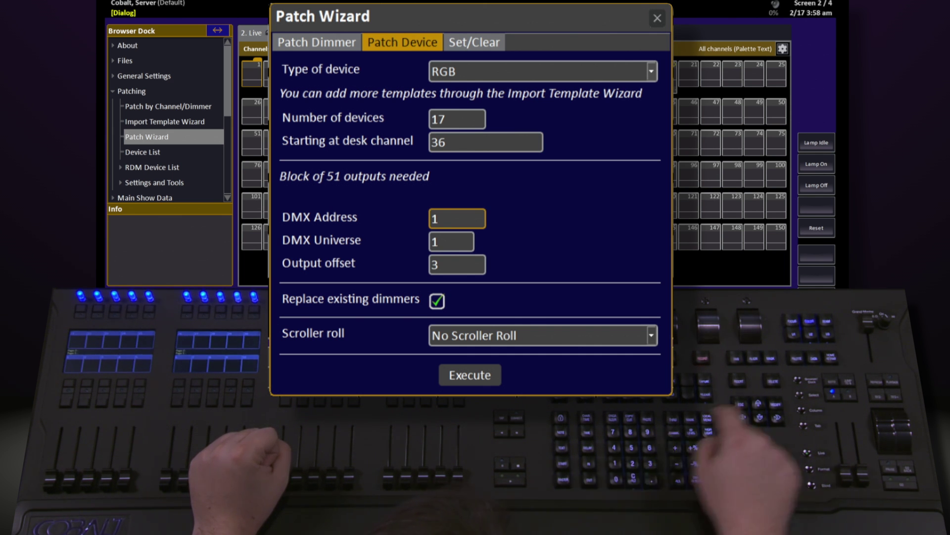
type("101")
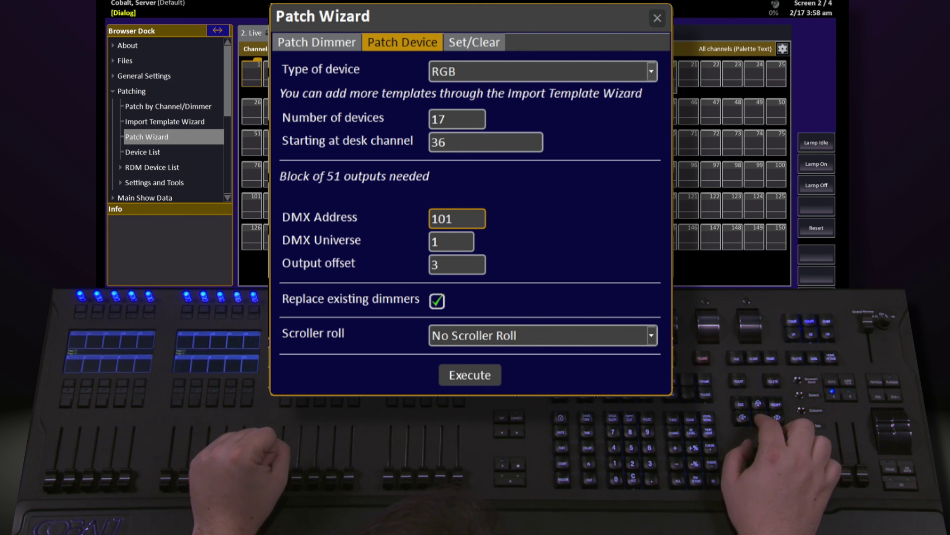
key("Tab")
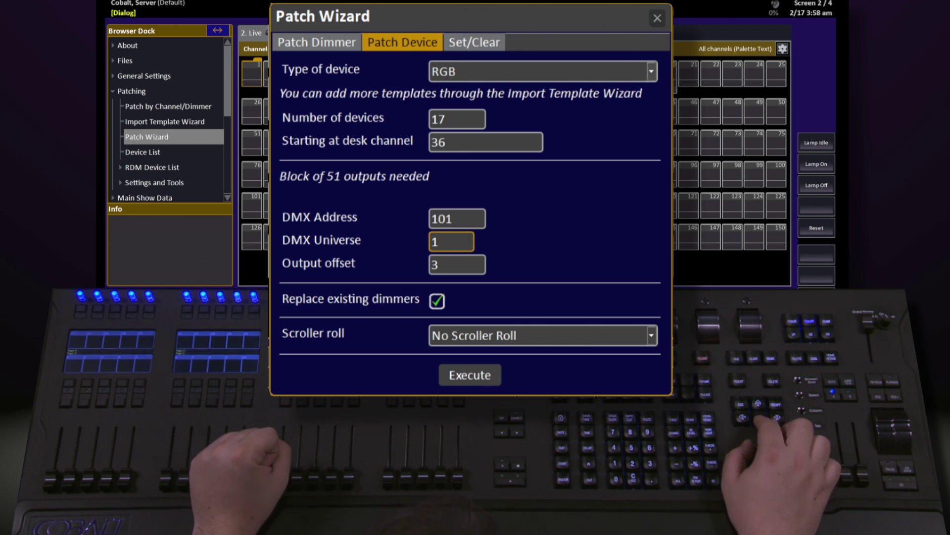
key("Tab")
key("Tab")
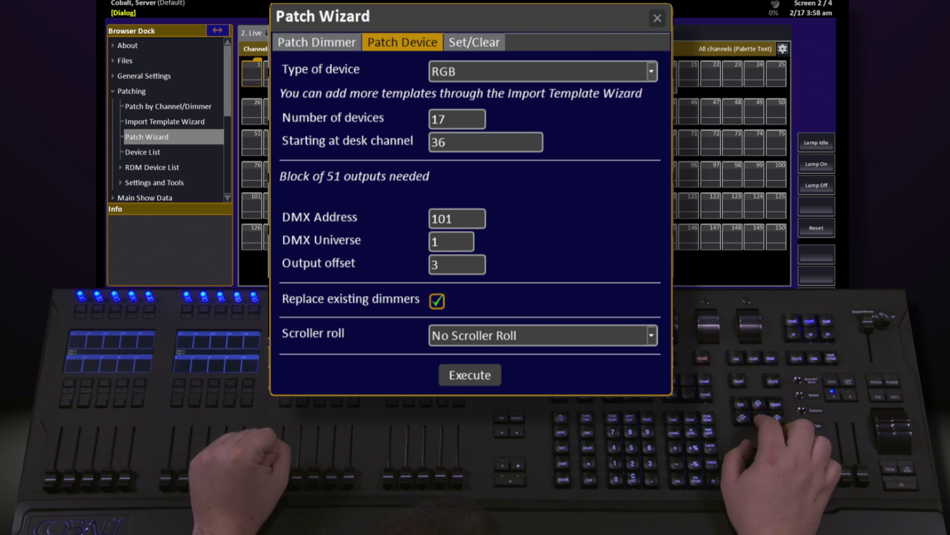
key("Tab")
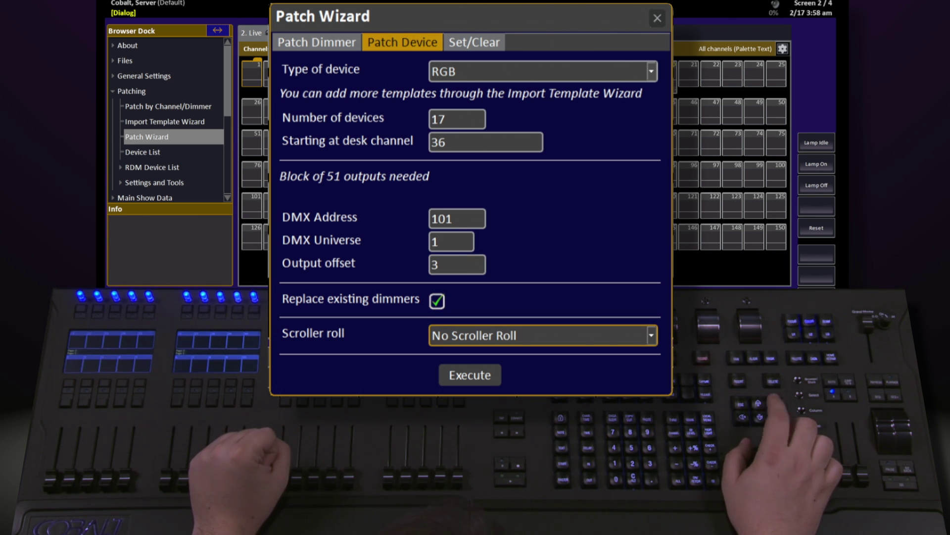
key("Tab")
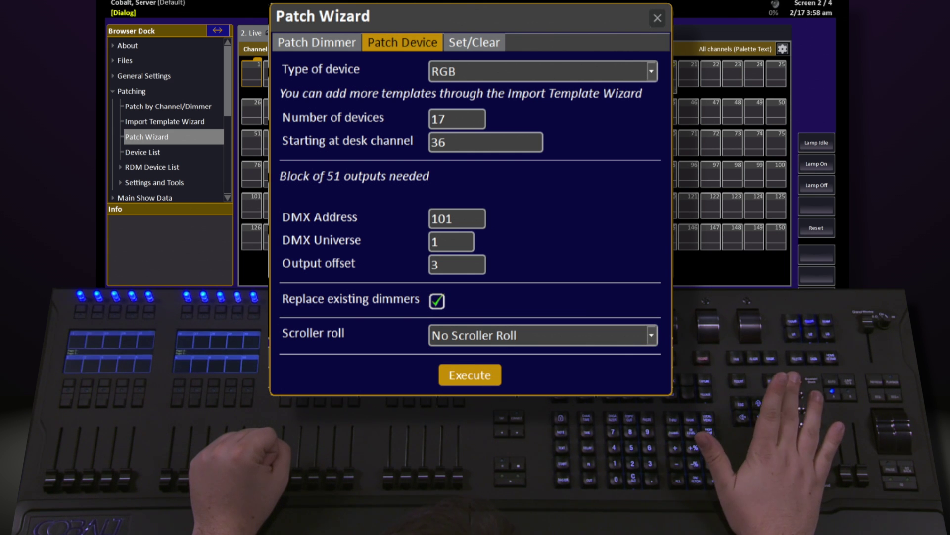
- Execute the RGB patch, confirm it, and close the Patch Wizard
key("Return")
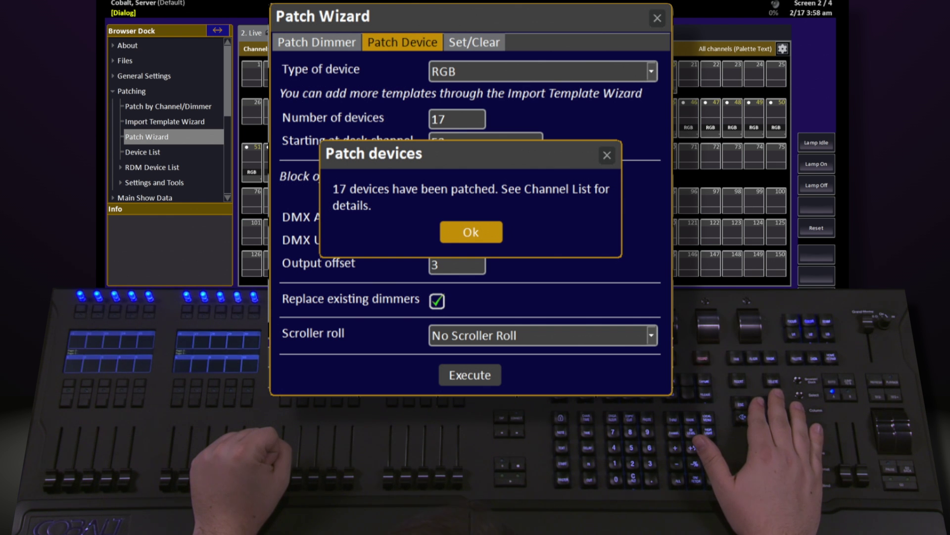
key("Return")
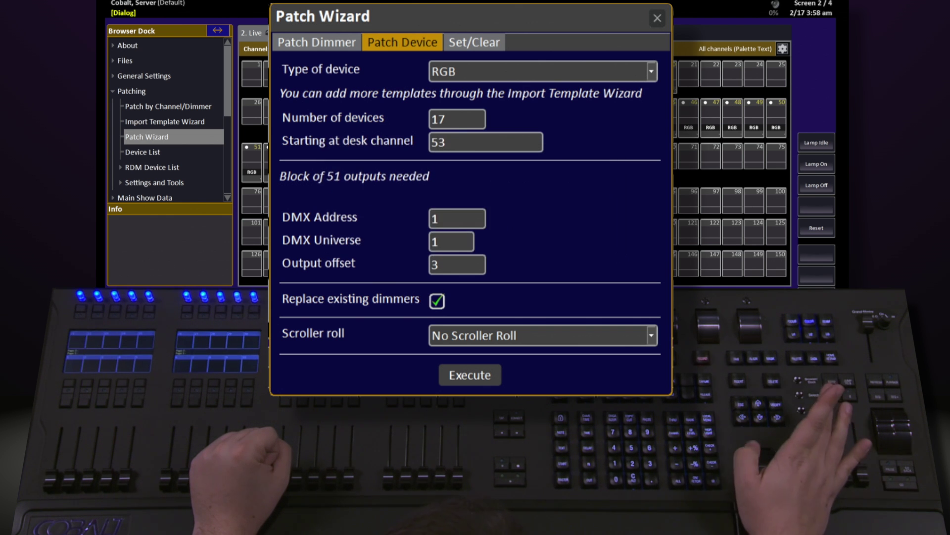
key("Escape")
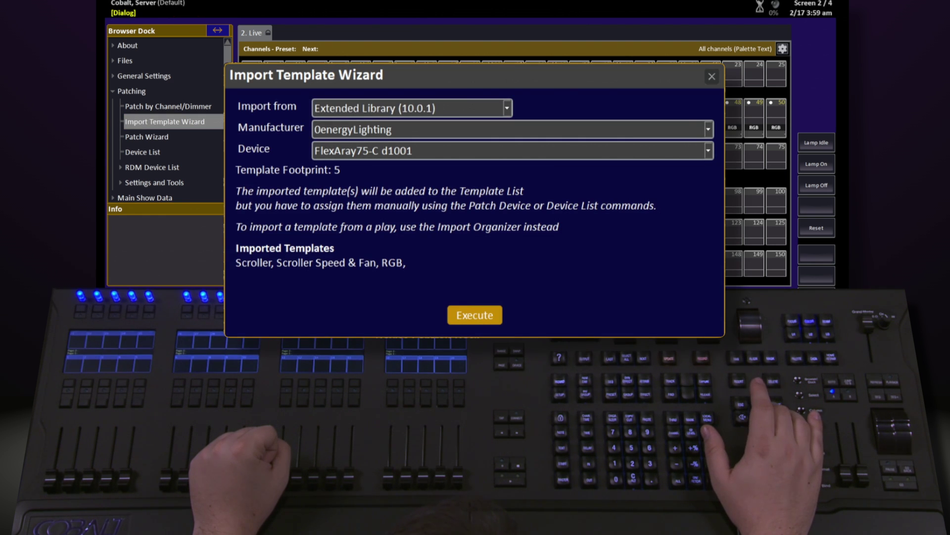
- Import the FlexAray75-C d1001 template, then switch the source to Standard Library
key("Return")
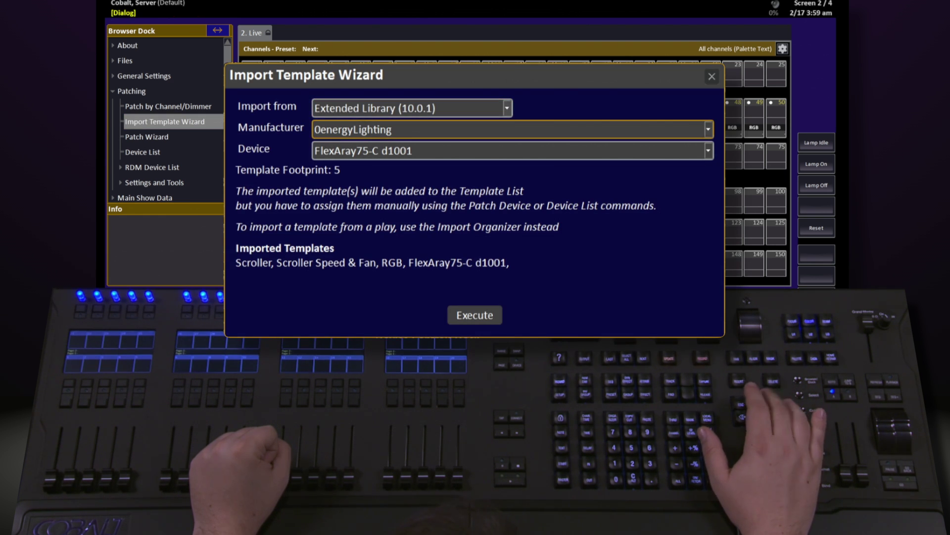
key("Return")
key("Down")
key("Escape")
key("Down")
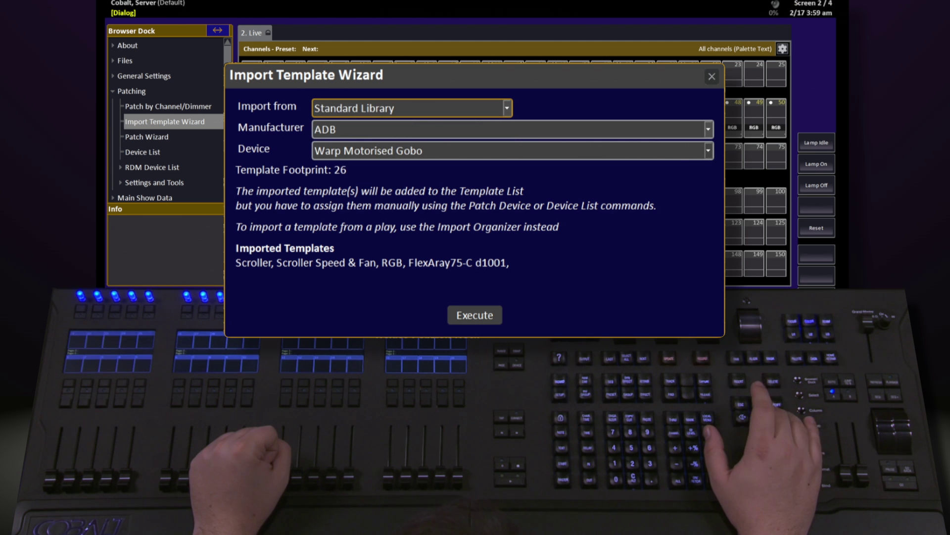
- Set the template manufacturer to Martin
key("Tab")
key("Return")
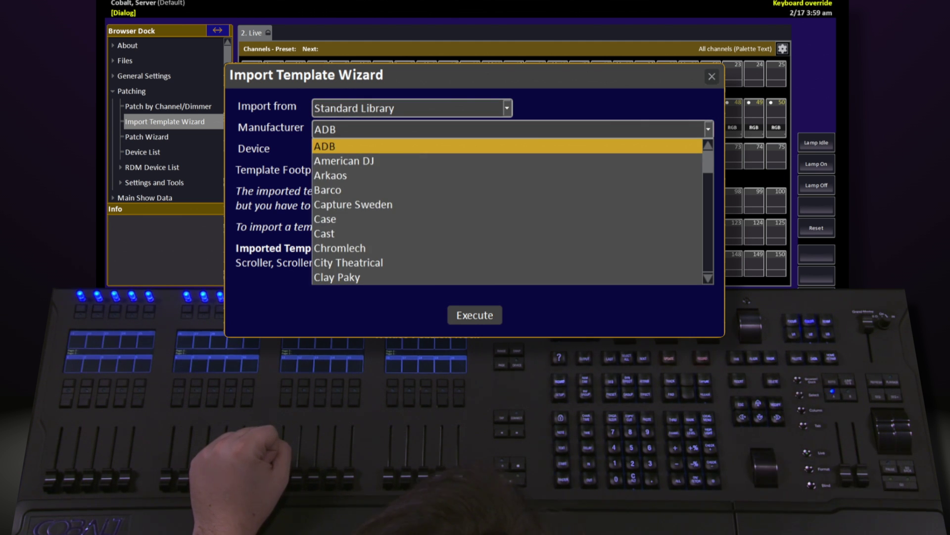
key("m")
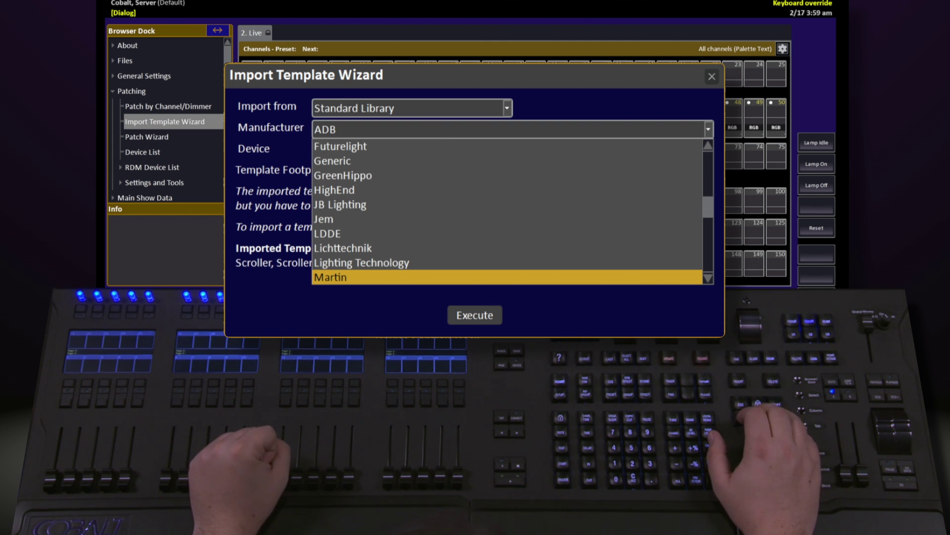
key("Return")
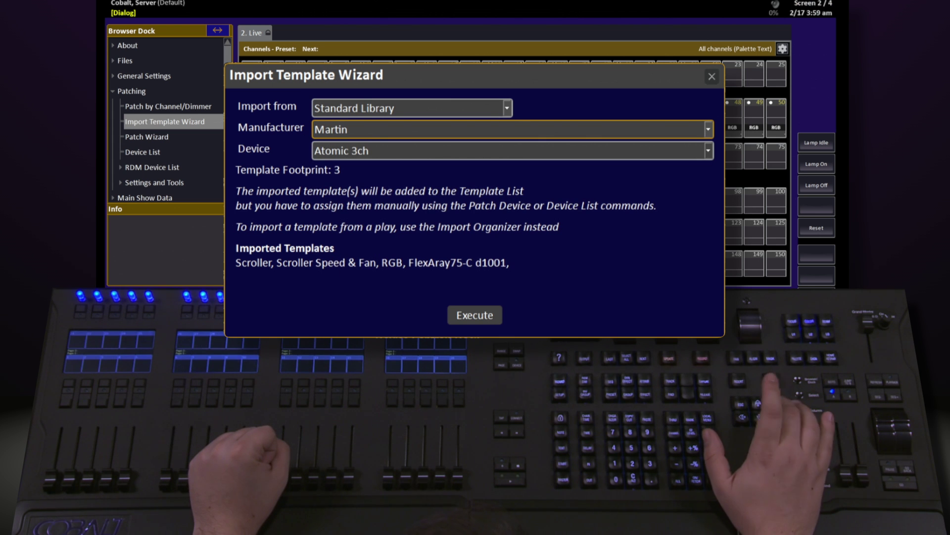
- Select the Mac 2k Prof. device and execute the import
key("Tab")
key("Return")
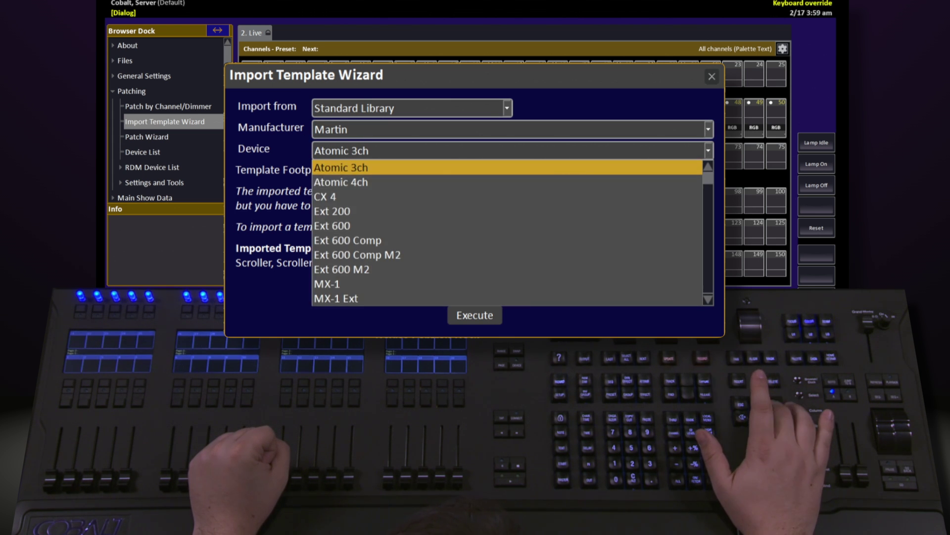
key("Down")
key("Down")
key("Down")
key("Down")
key("Down")
key("Down")
key("Down")
key("Down")
key("Down")
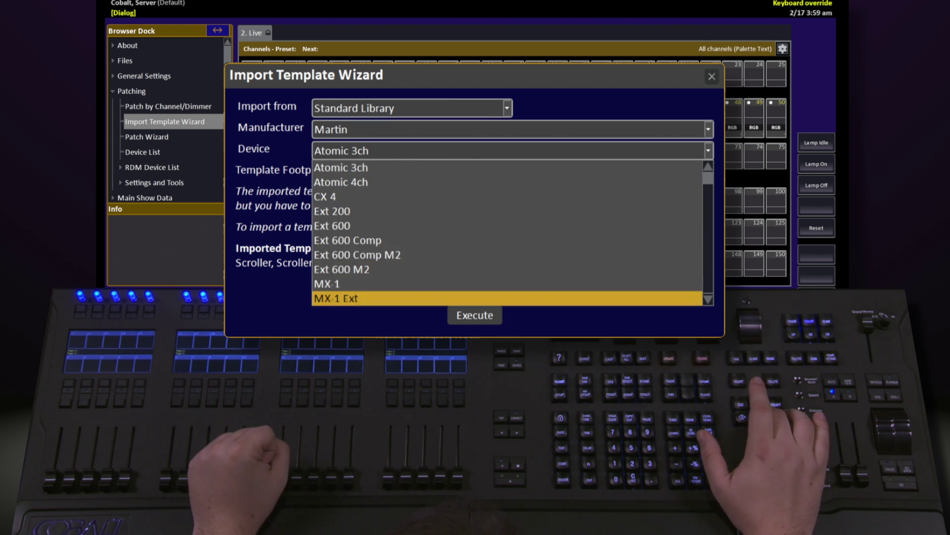
key("Down")
key("Down")
key("Down")
key("Down")
key("Down")
key("Down")
key("Down")
key("Down")
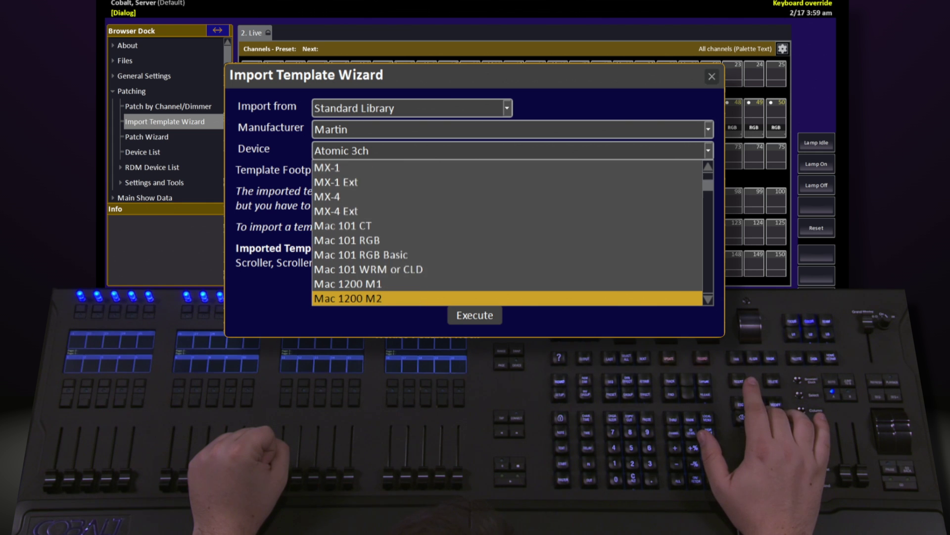
key("Down")
key("Down")
key("Down")
key("Down")
key("Down")
key("Down")
key("Down")
key("Down")
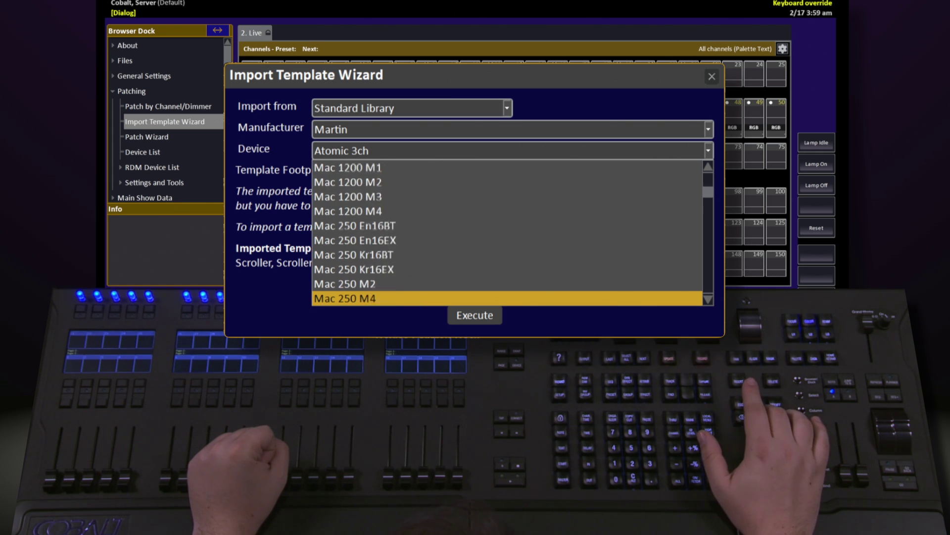
key("Down")
key("Down")
key("Down")
key("Down")
key("Down")
key("Down")
key("Down")
key("Down")
key("Down")
key("Down")
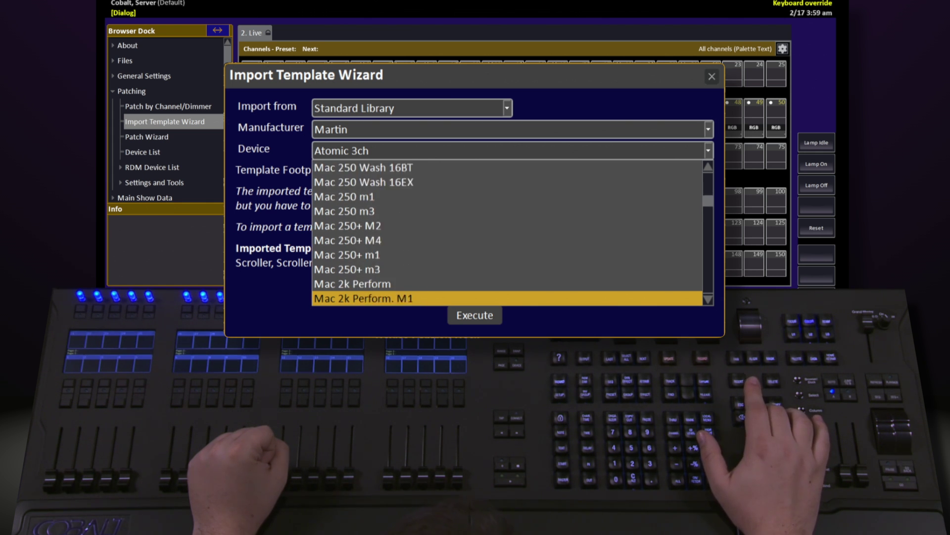
key("Down")
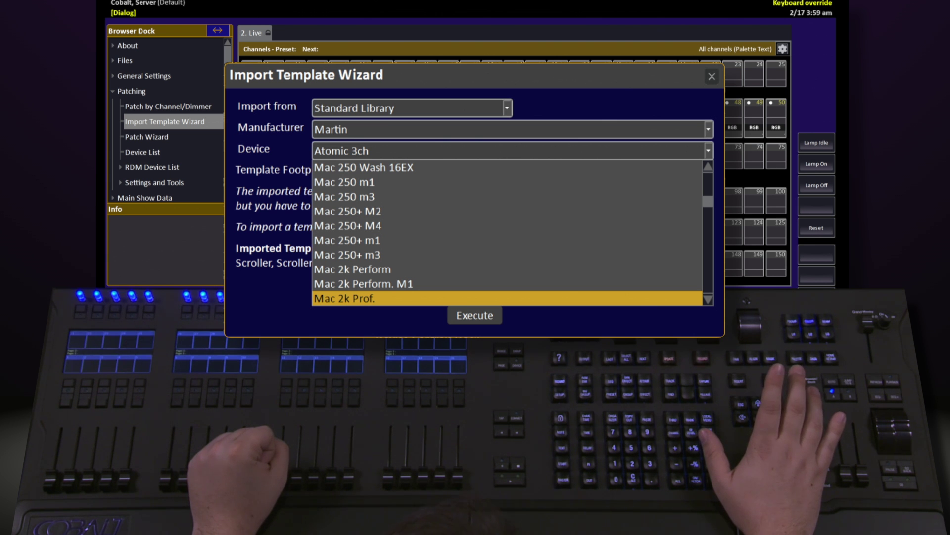
key("Return")
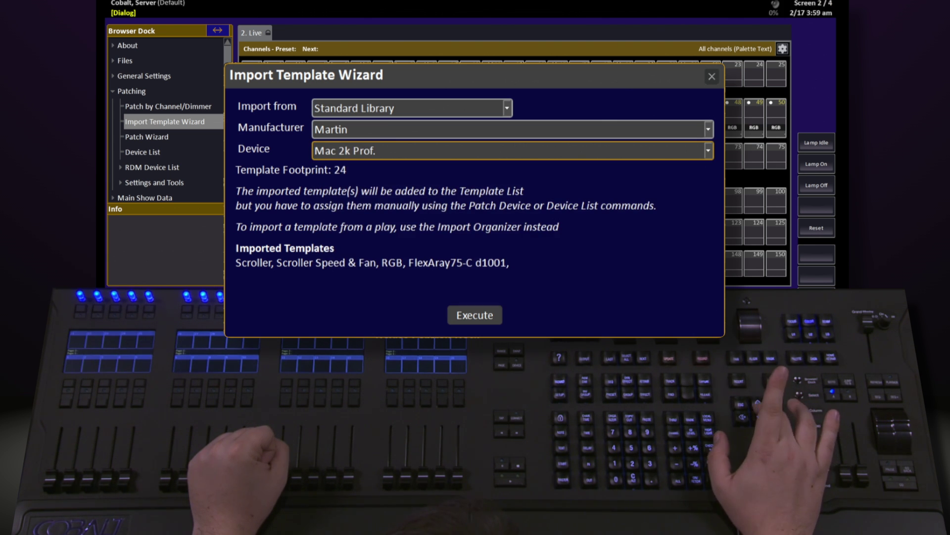
key("Tab")
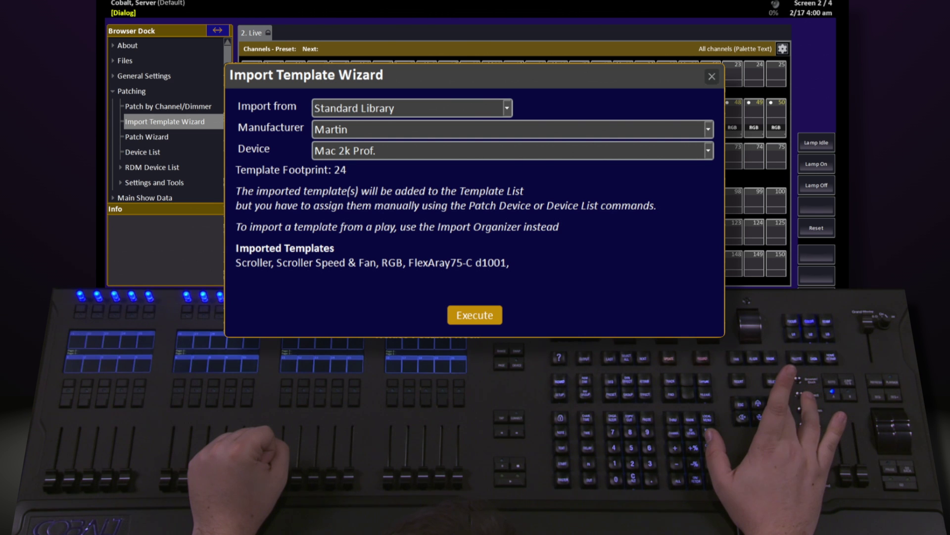
key("Return")
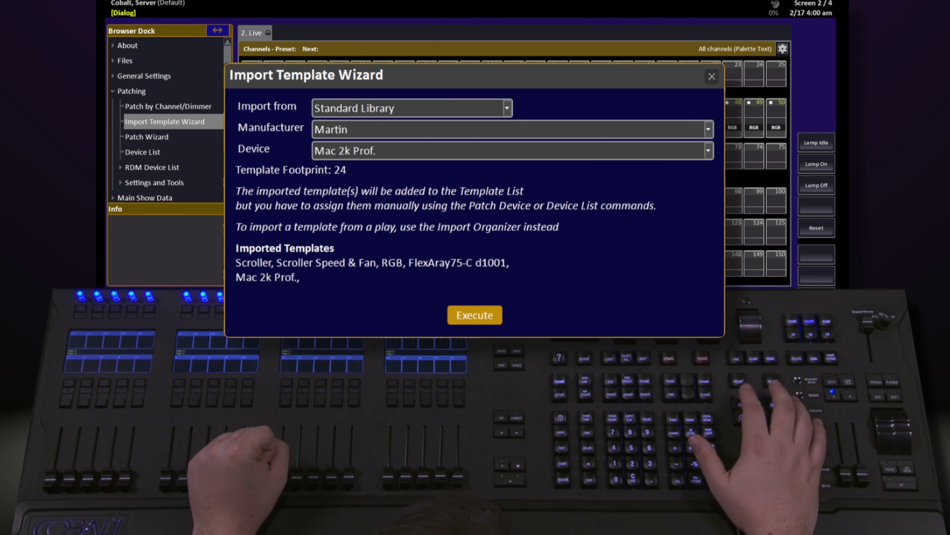
- Close the import wizard and choose Mac 2k Prof. in the Patch Wizard's Patch Device tab
key("Escape")
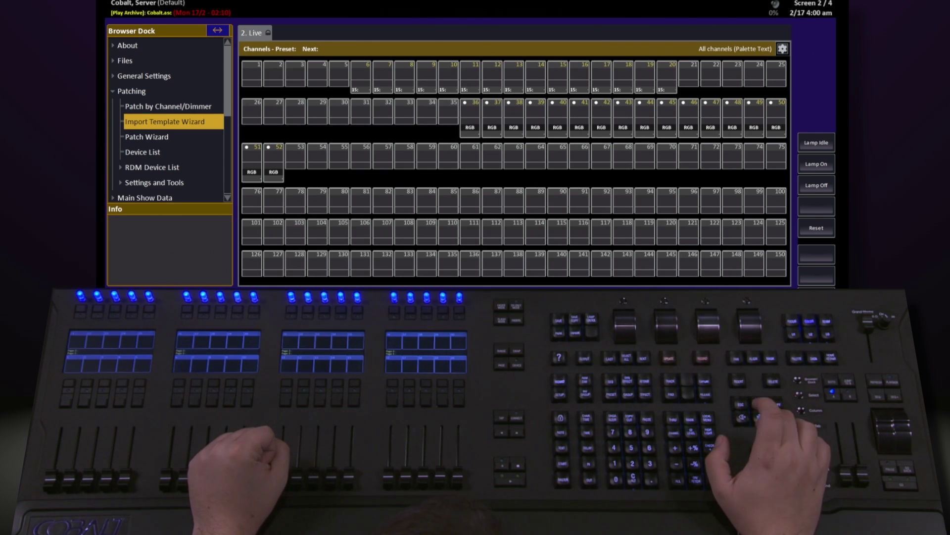
key("Down")
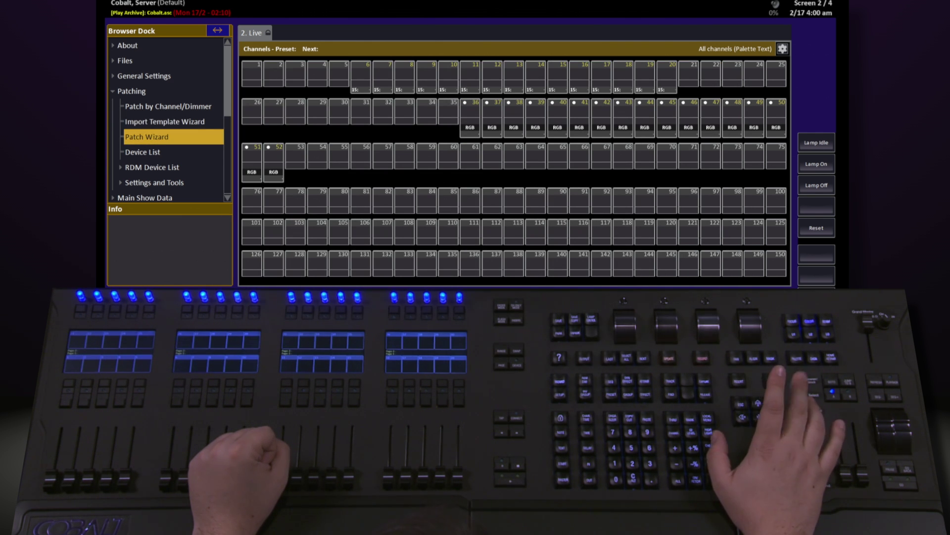
key("Return")
key("ctrl+Tab")
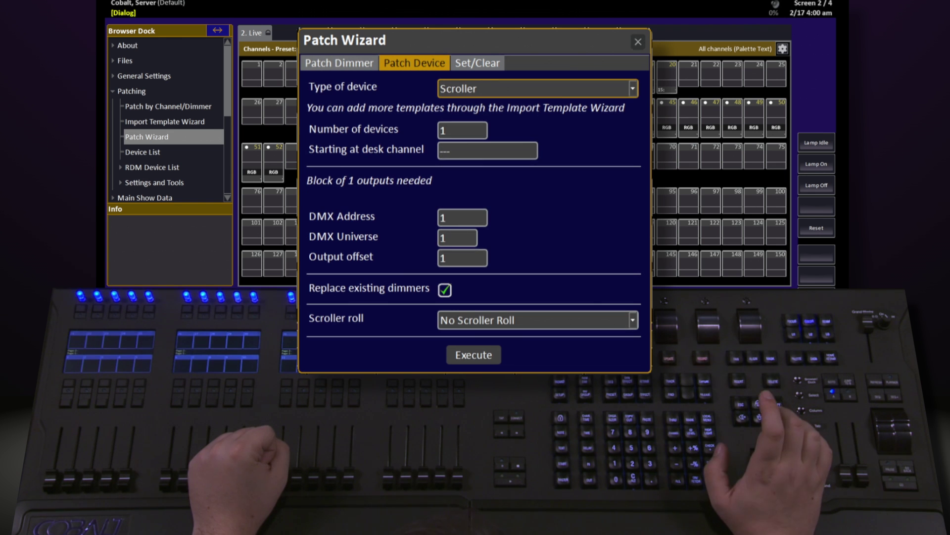
key("Return")
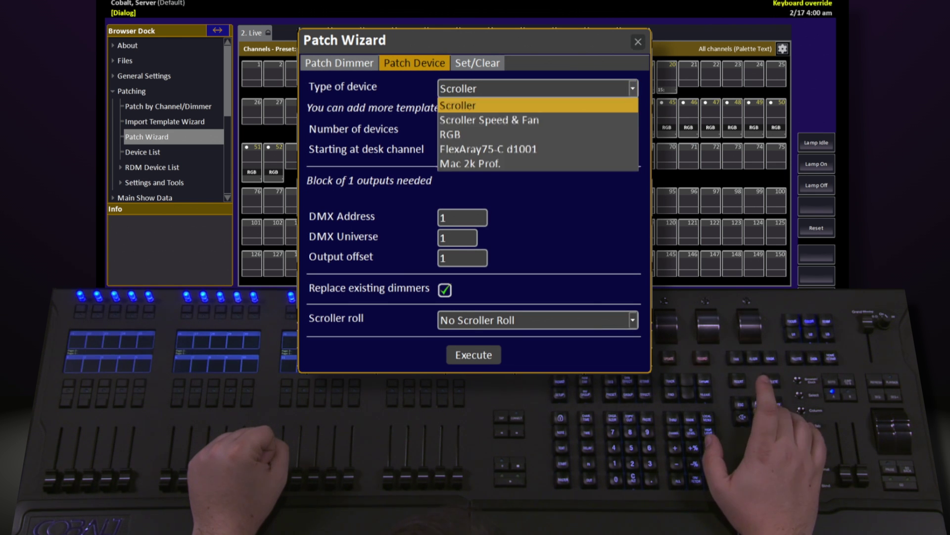
key("Down")
key("Down")
key("Down")
key("Down")
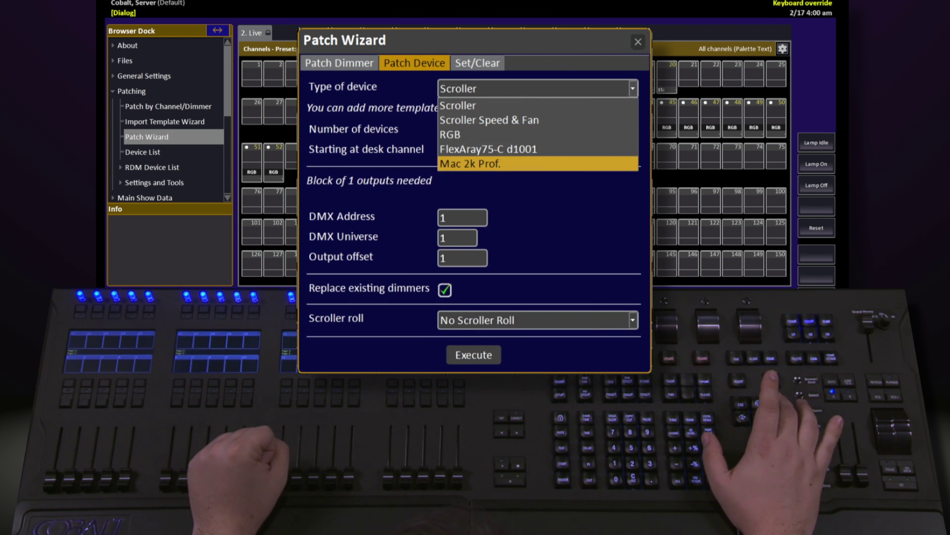
key("Return")
- Patch 4 devices from desk channel 91 at DMX address 127, universe 2
key("Tab")
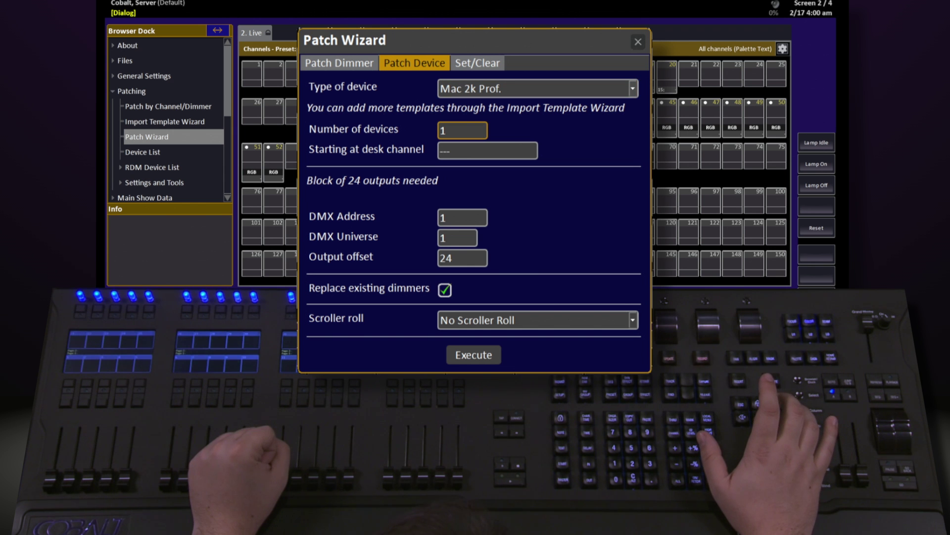
type("4")
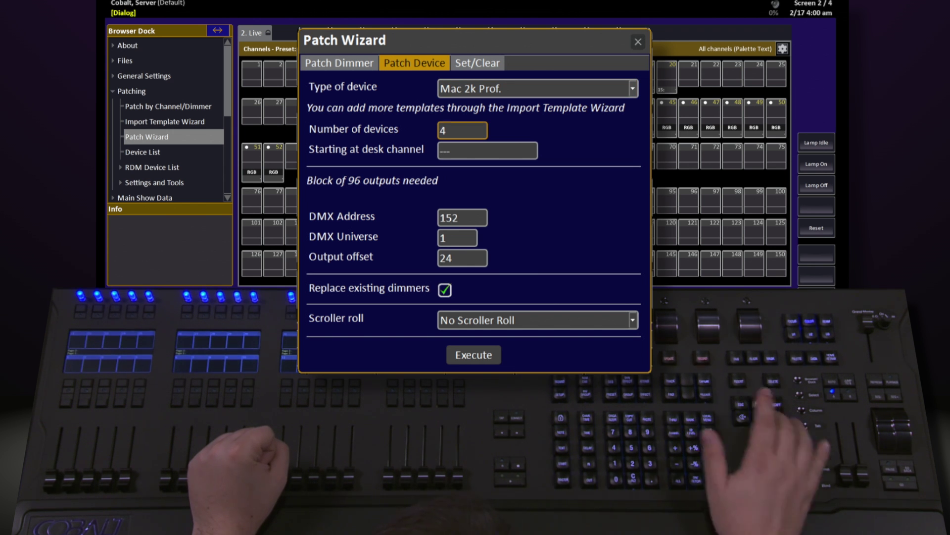
key("Tab")
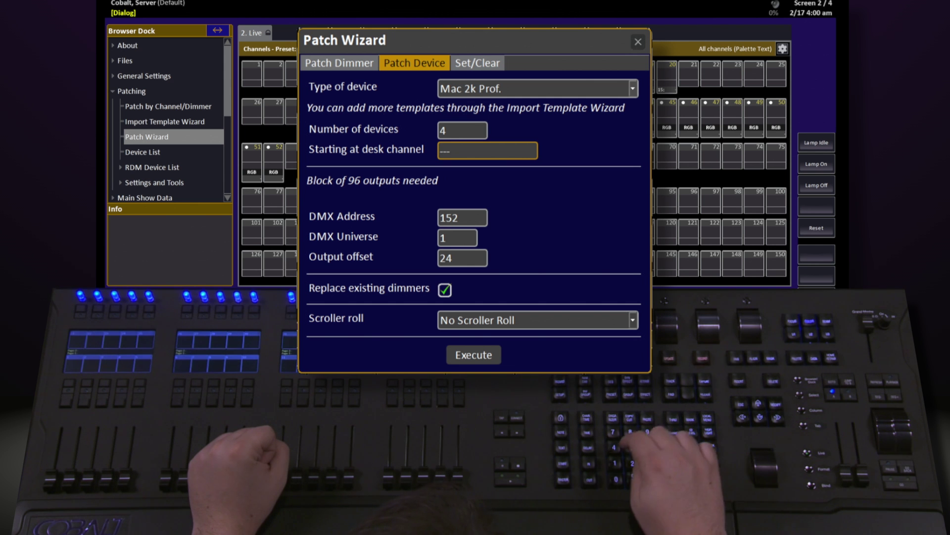
type("91")
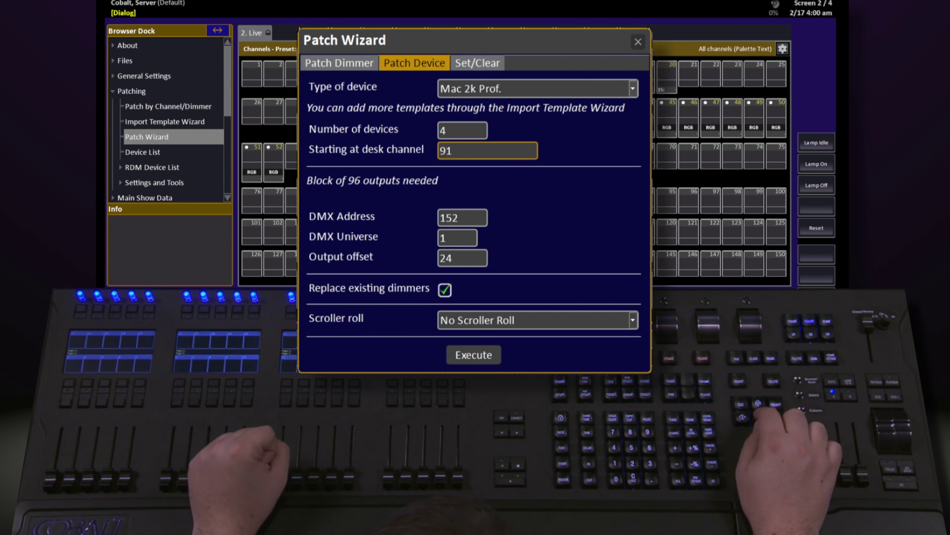
key("Tab")
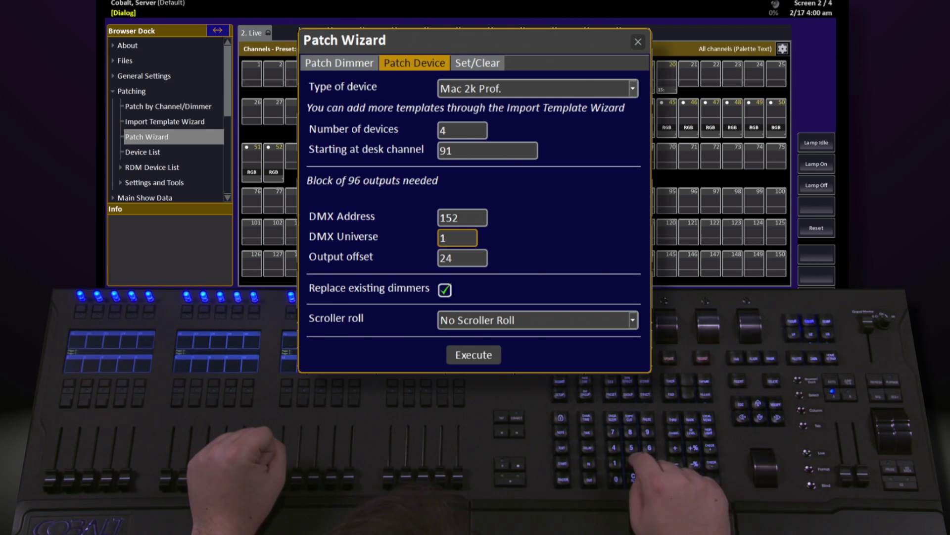
type("2")
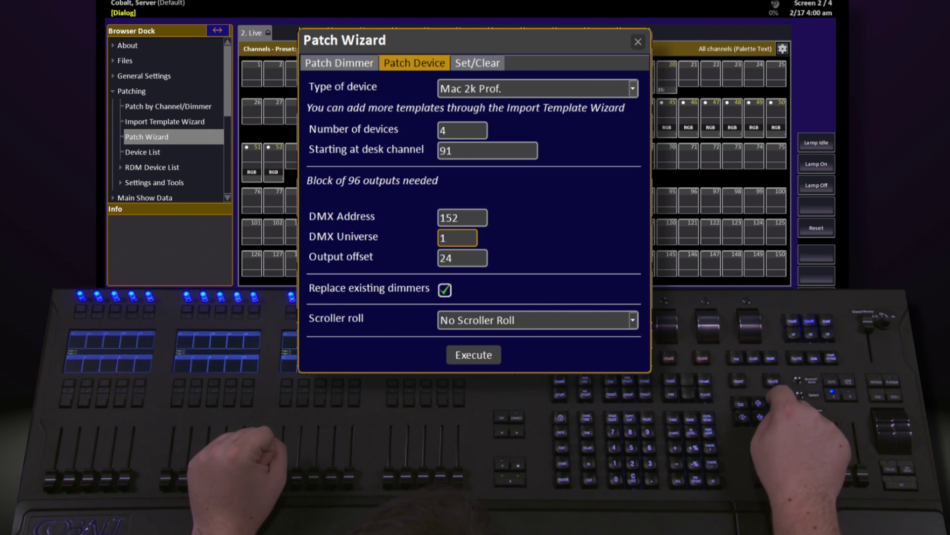
key("Up")
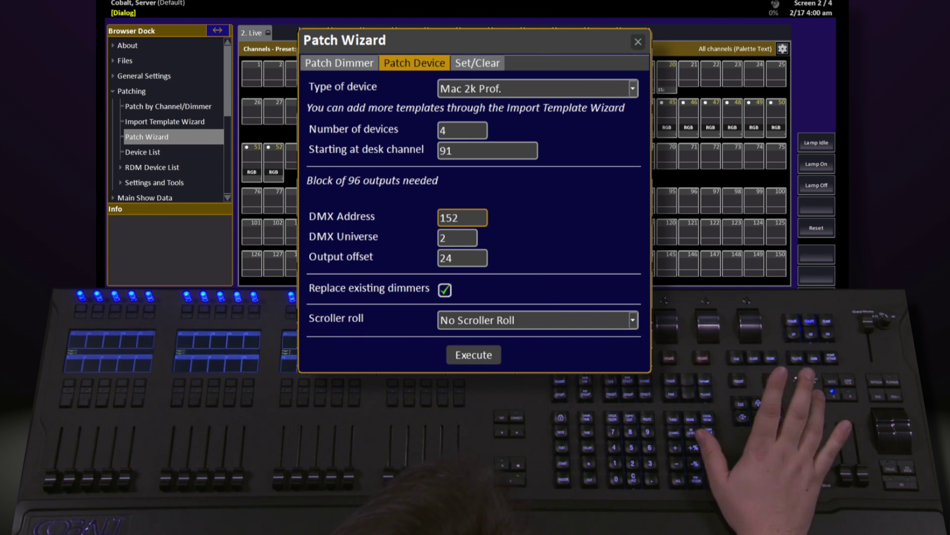
type("127")
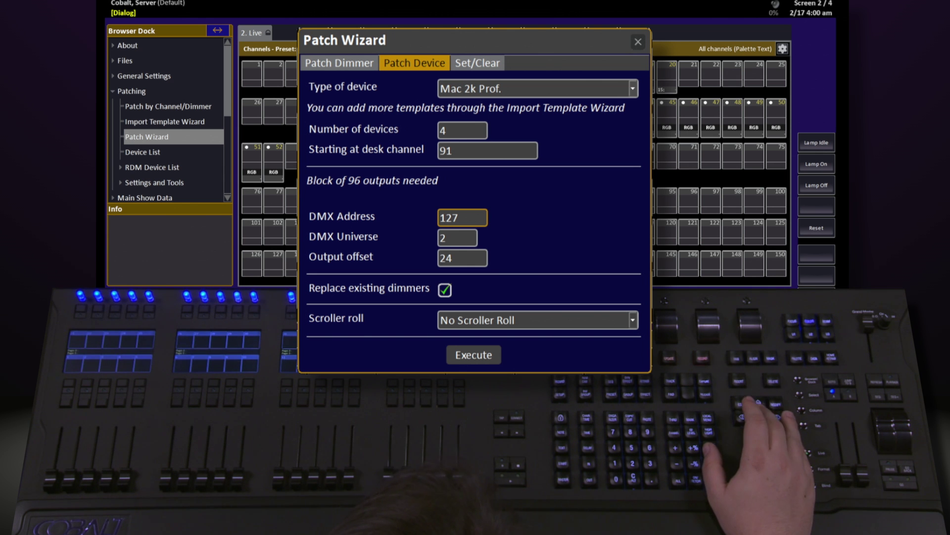
key("Tab")
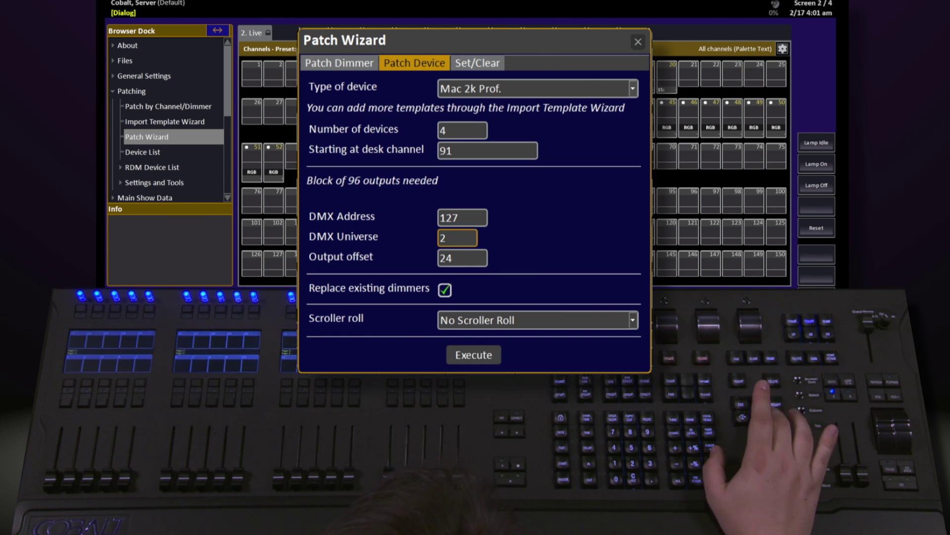
key("Tab")
key("Tab")
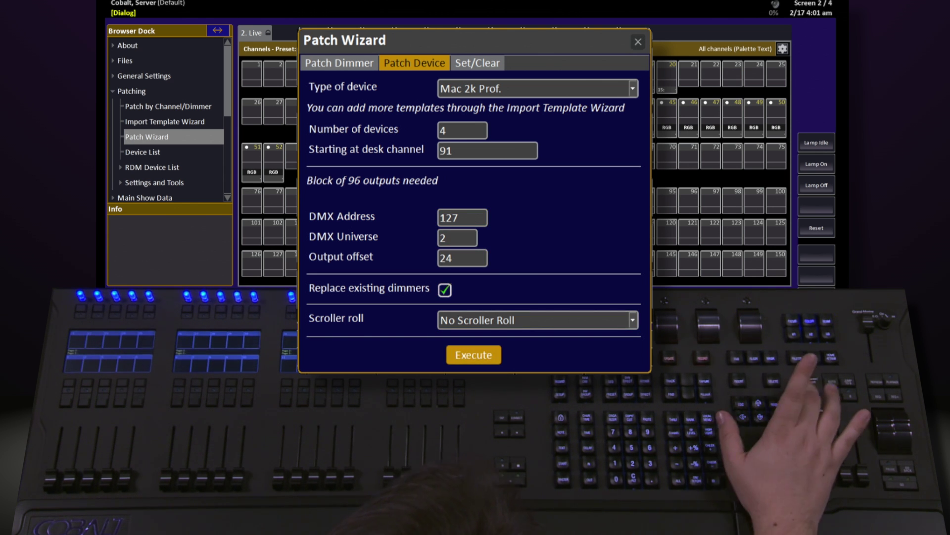
key("Return")
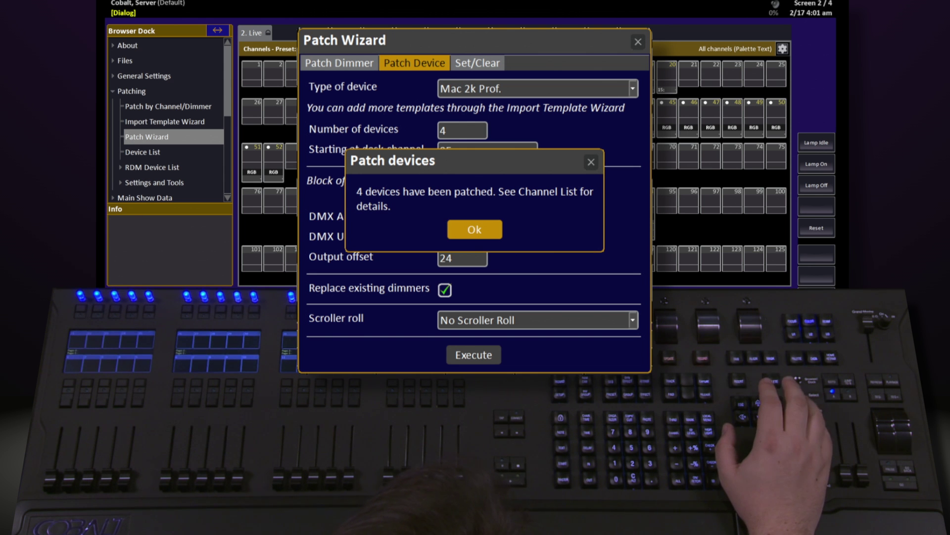
- OK the Patch devices confirmation and close the Patch Wizard
key("Return")
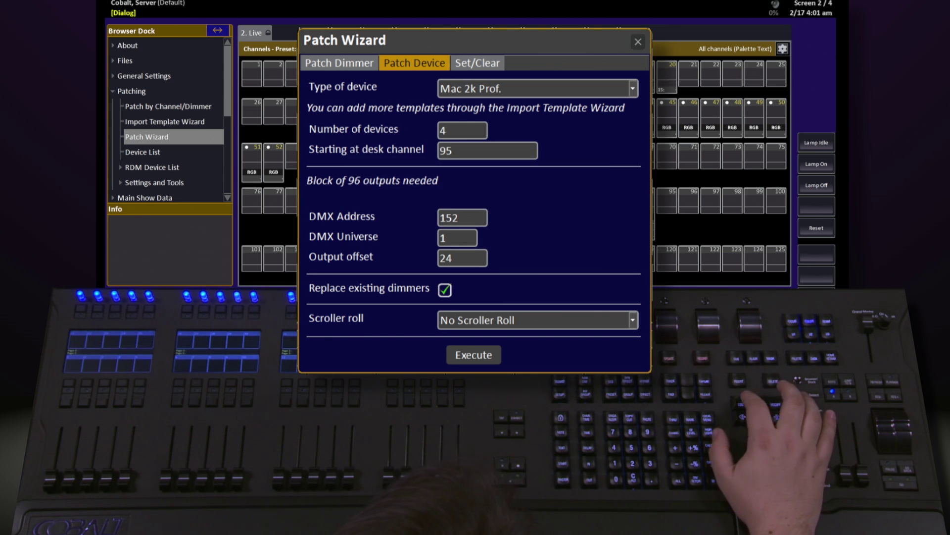
key("Escape")
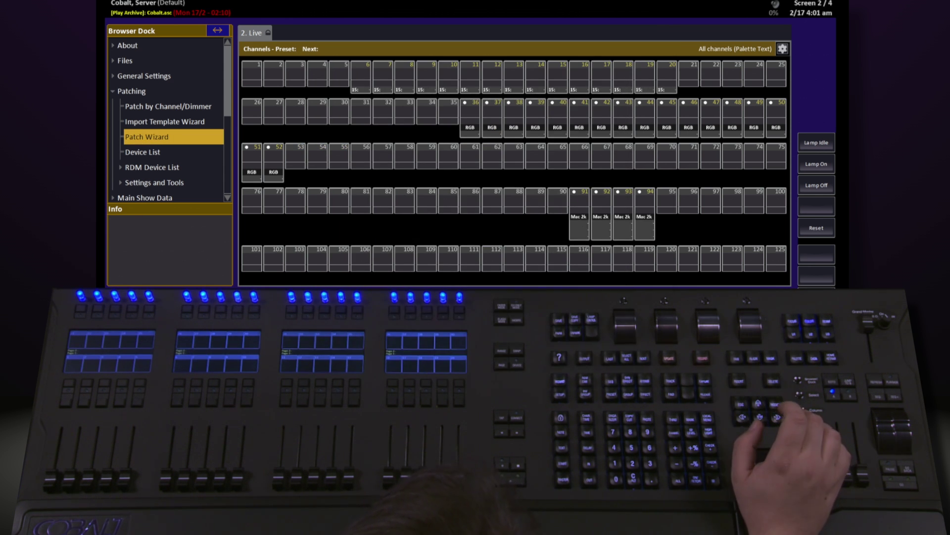